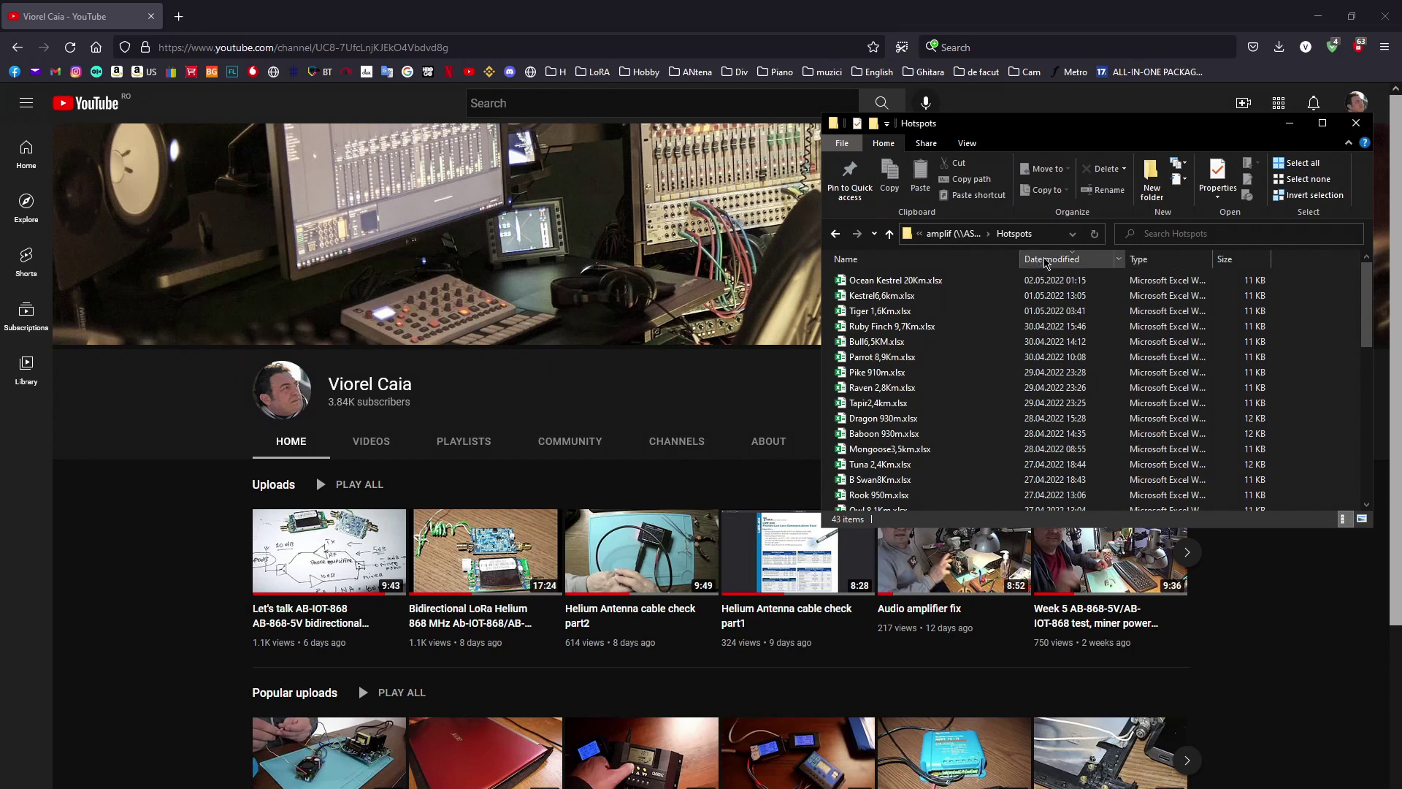
# Sort the Hotspots folder by date modified, newest first, and review the signal readings in Ocean Kestrel 20Km.xlsx.
pyautogui.click(1046, 260)
pyautogui.click(1046, 260)
pyautogui.doubleClick(915, 281)
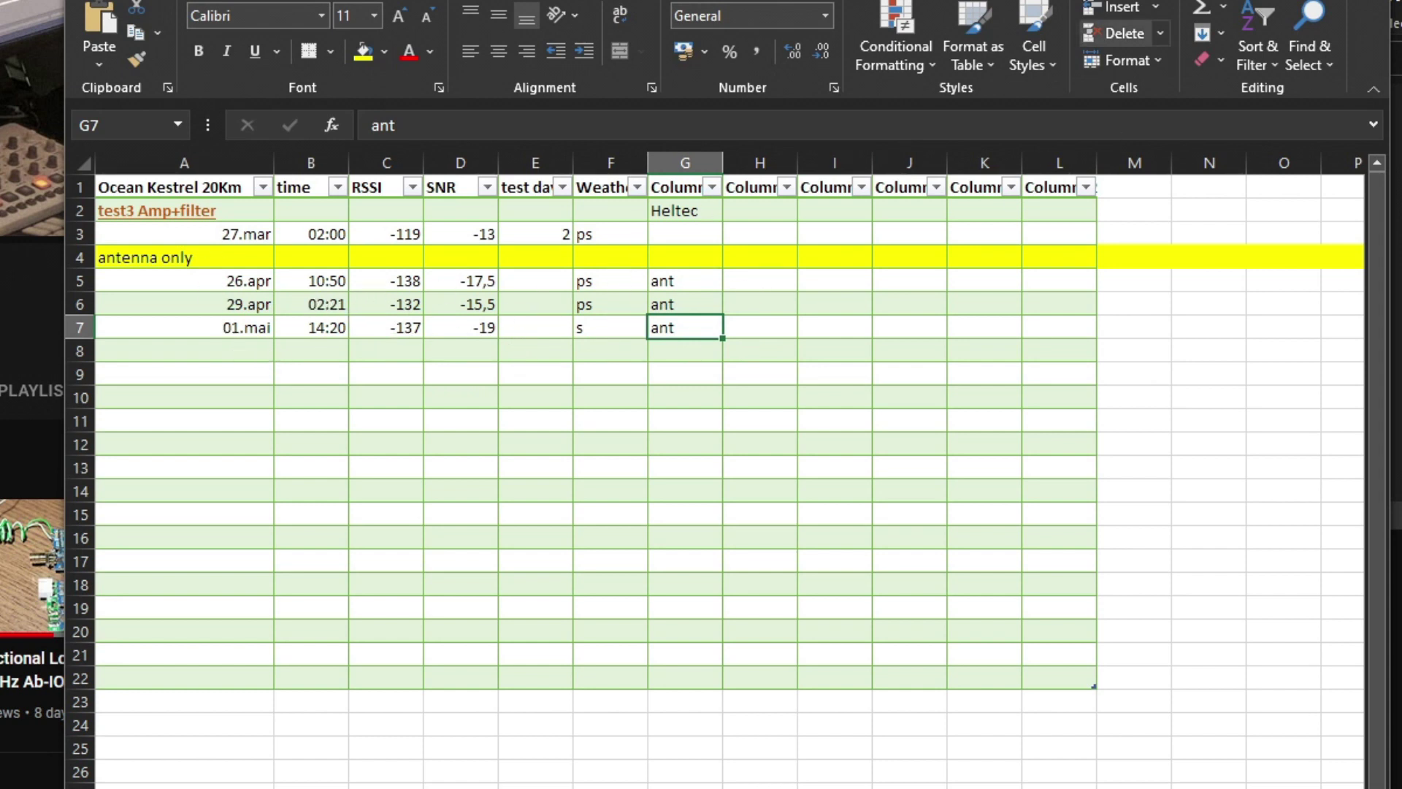
pyautogui.hotkey('alt', 'F4')
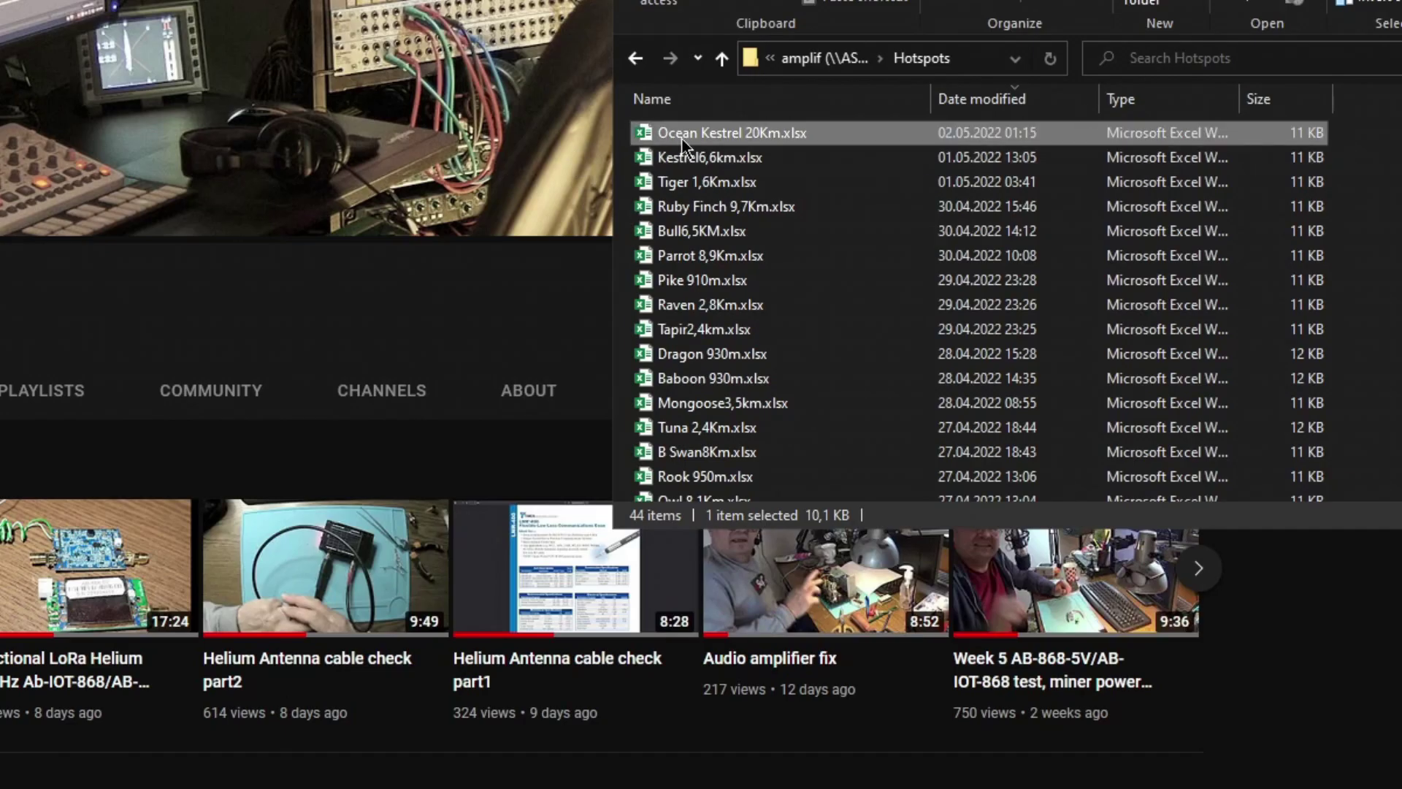
# Open Kestrel6,6km.xlsx and compare its antenna-only RSSI and SNR readings with the earlier amplifier tests.
pyautogui.click(698, 156)
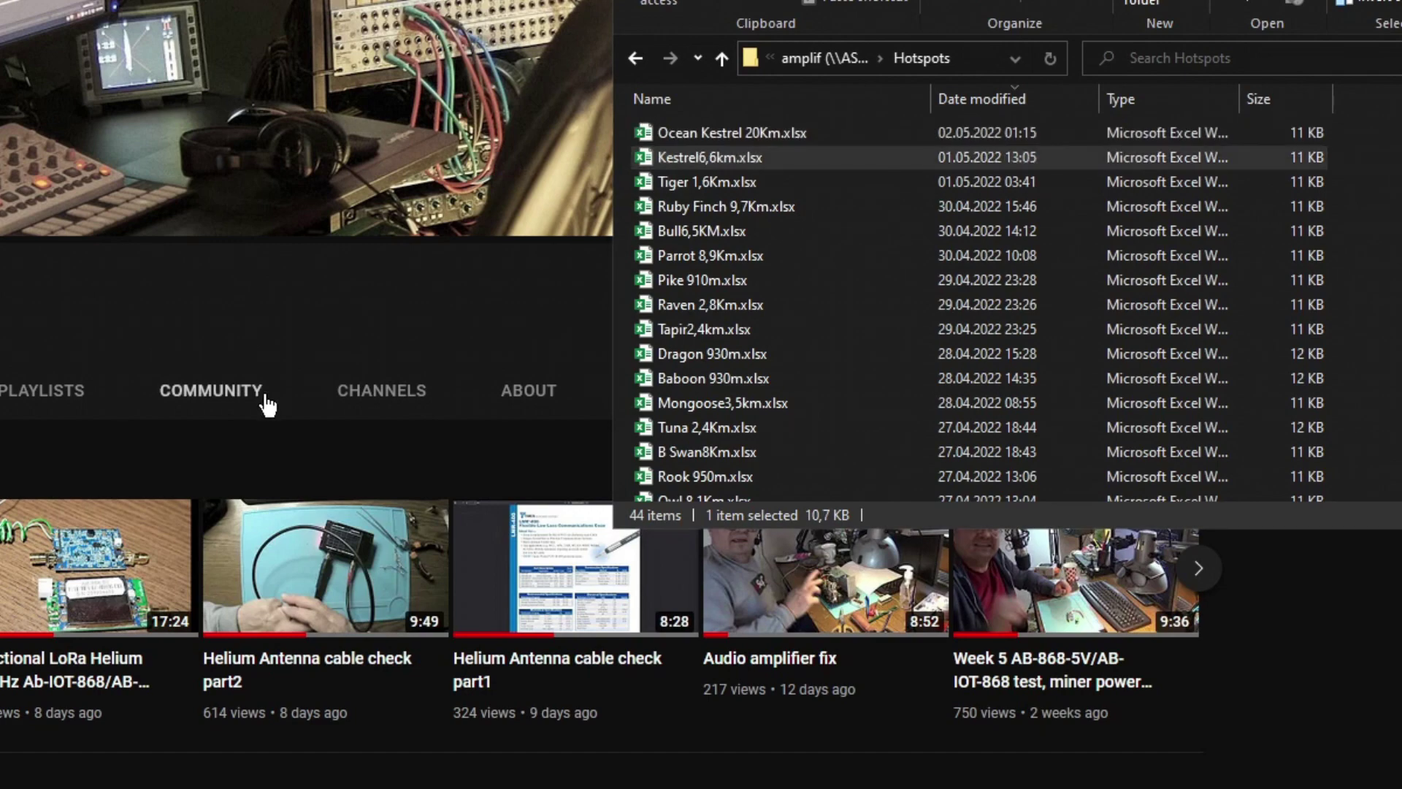
pyautogui.press('Return')
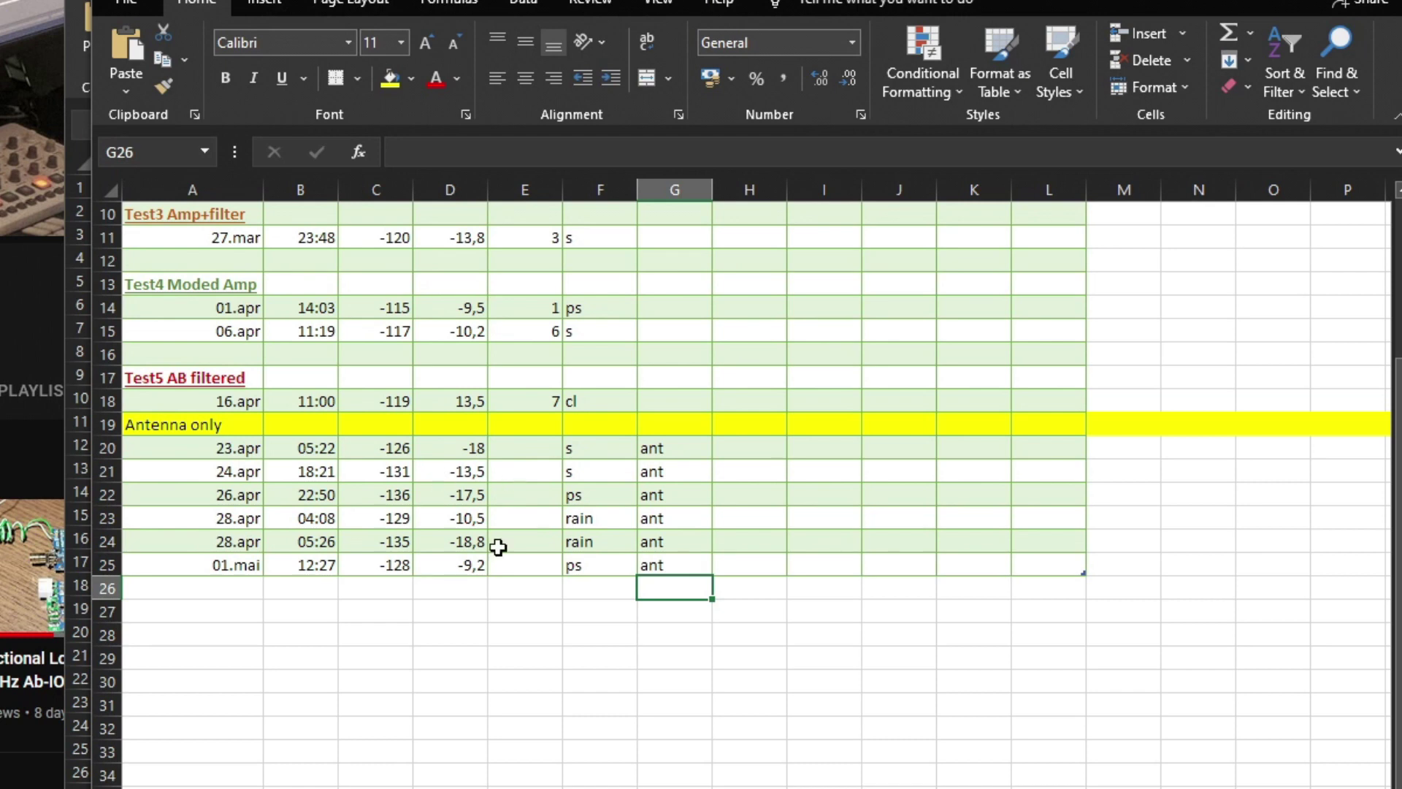
pyautogui.scroll(3, 200, 382)
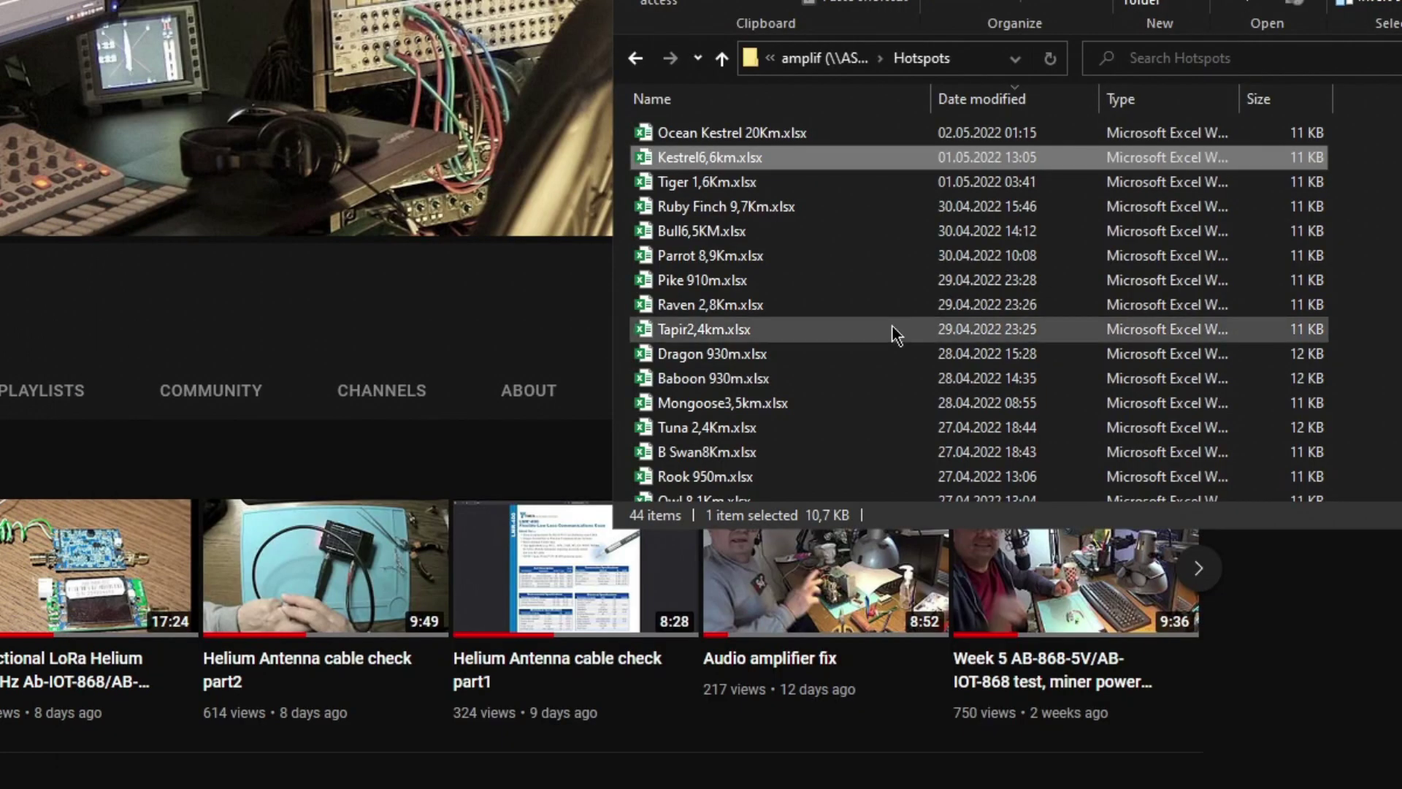
# Review the test readings in Tiger 1,6Km.xlsx, close it, and open Ruby Finch 9,7Km.xlsx.
pyautogui.doubleClick(691, 187)
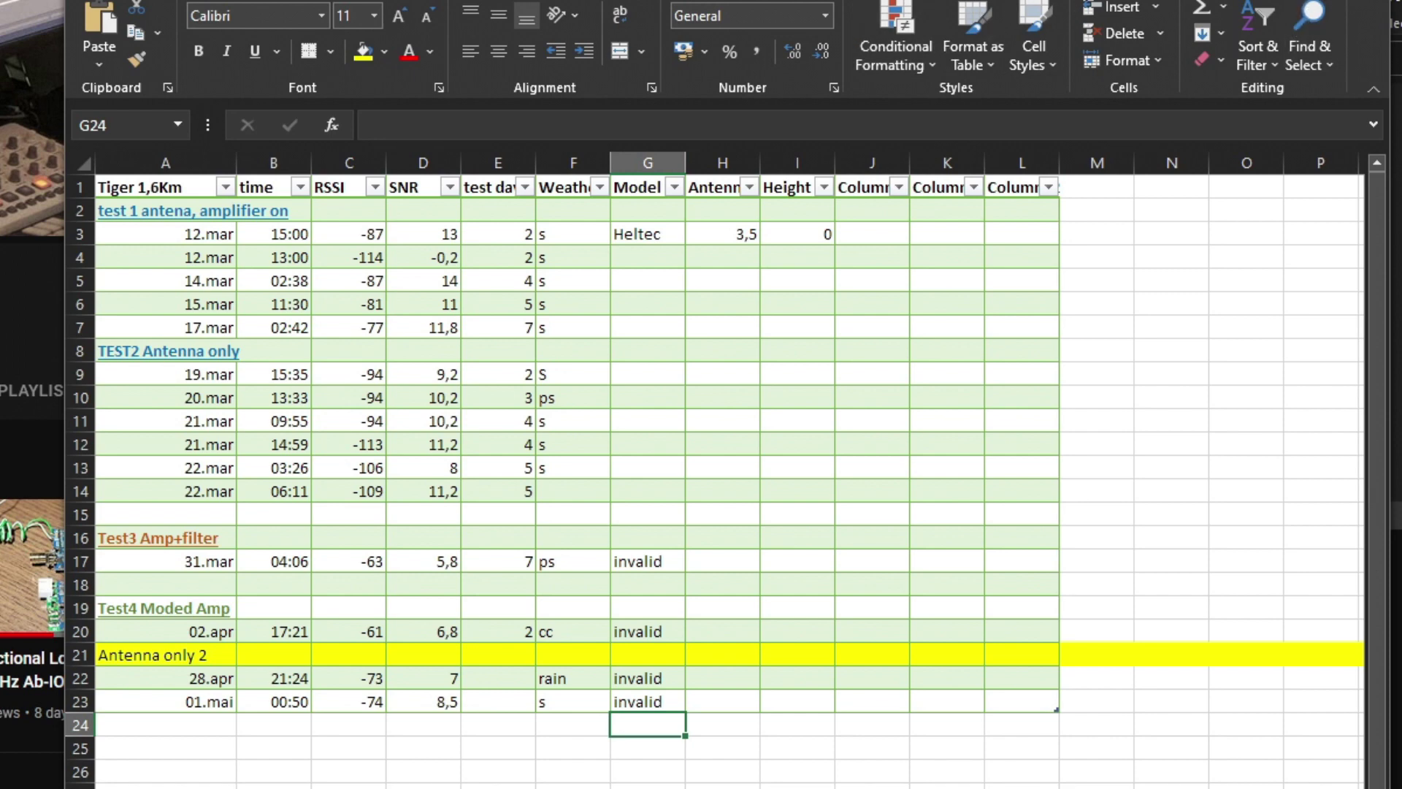
pyautogui.hotkey('alt', 'F4')
pyautogui.doubleClick(691, 208)
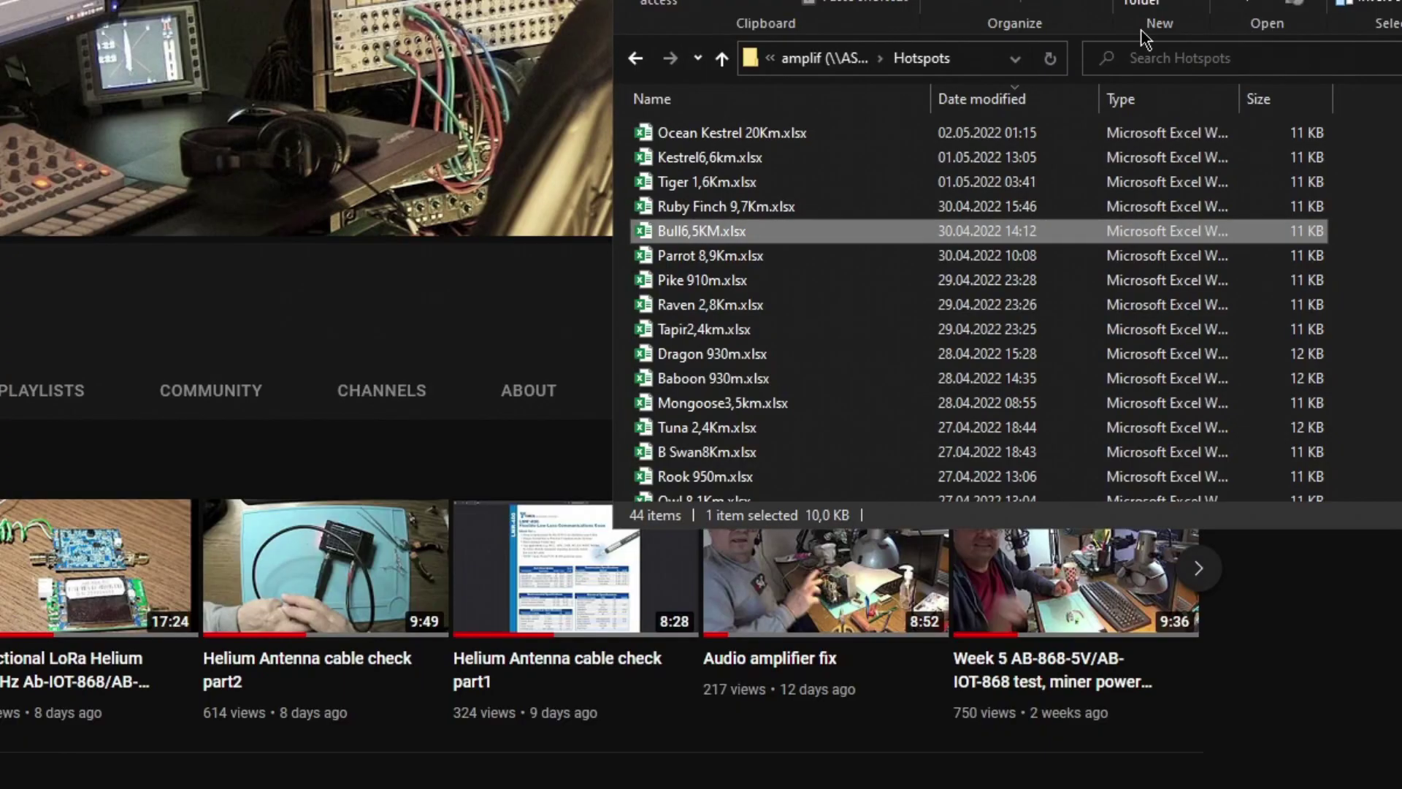
# Review the signal readings in Parrot 8,9Km.xlsx and Pike 910m.xlsx, closing each workbook after checking it.
pyautogui.doubleClick(700, 256)
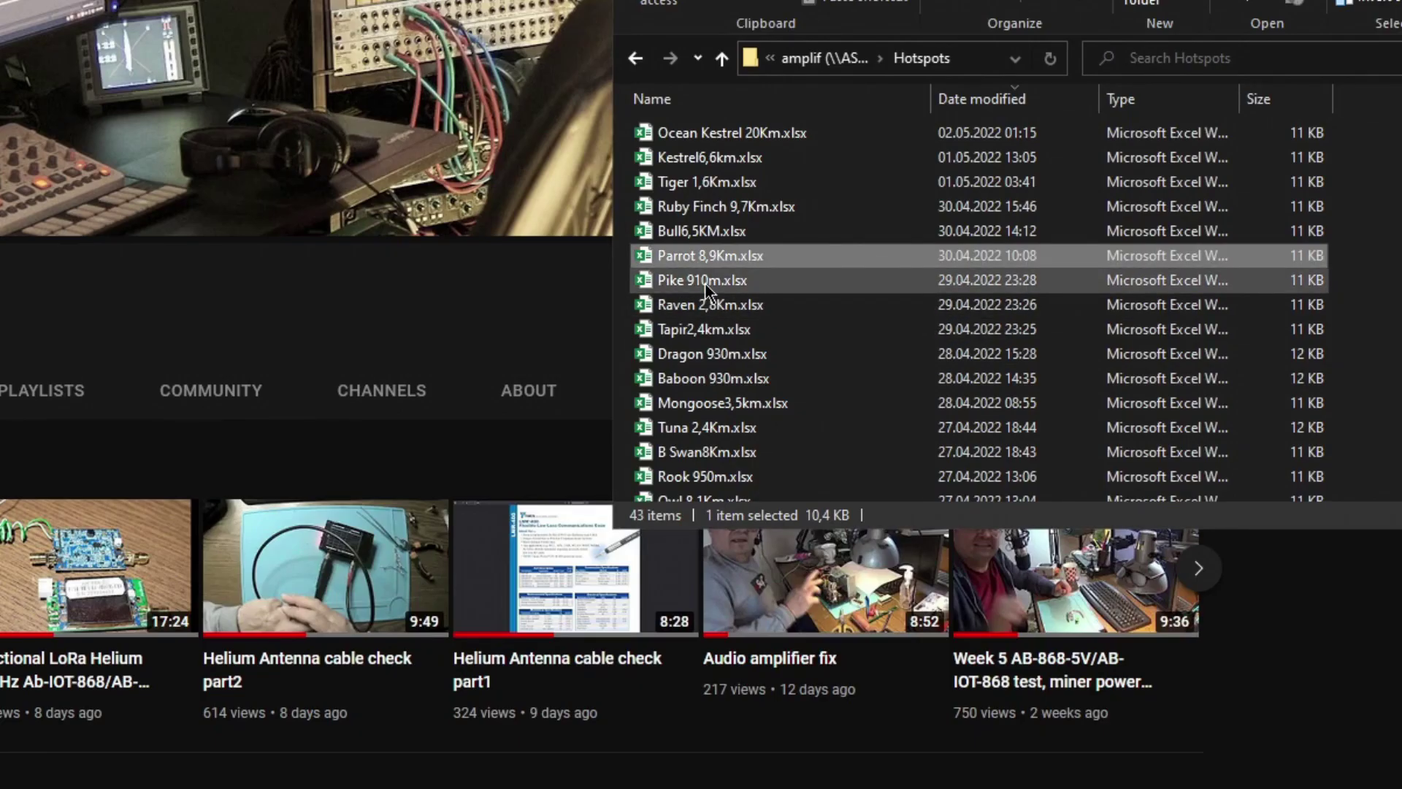
pyautogui.click(706, 283)
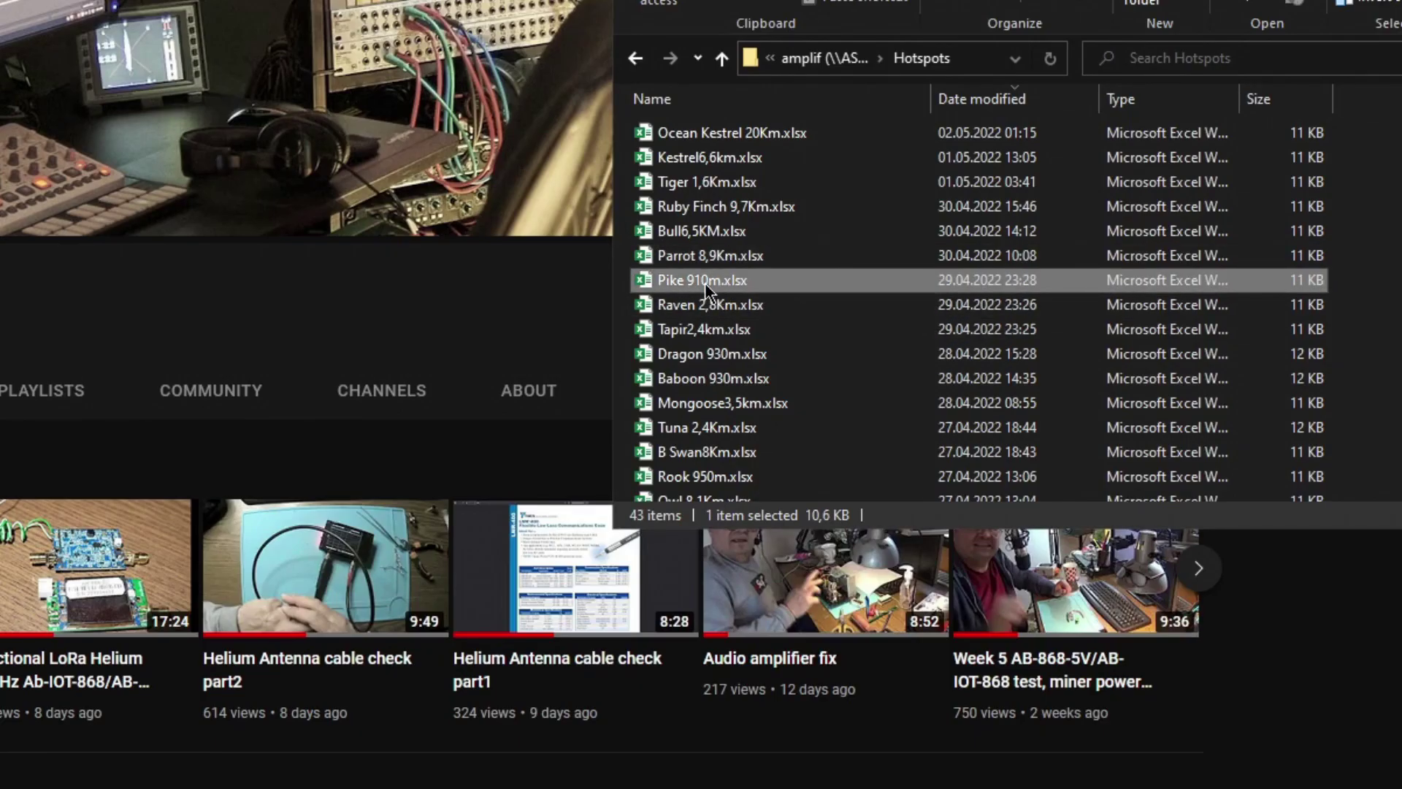
pyautogui.doubleClick(706, 284)
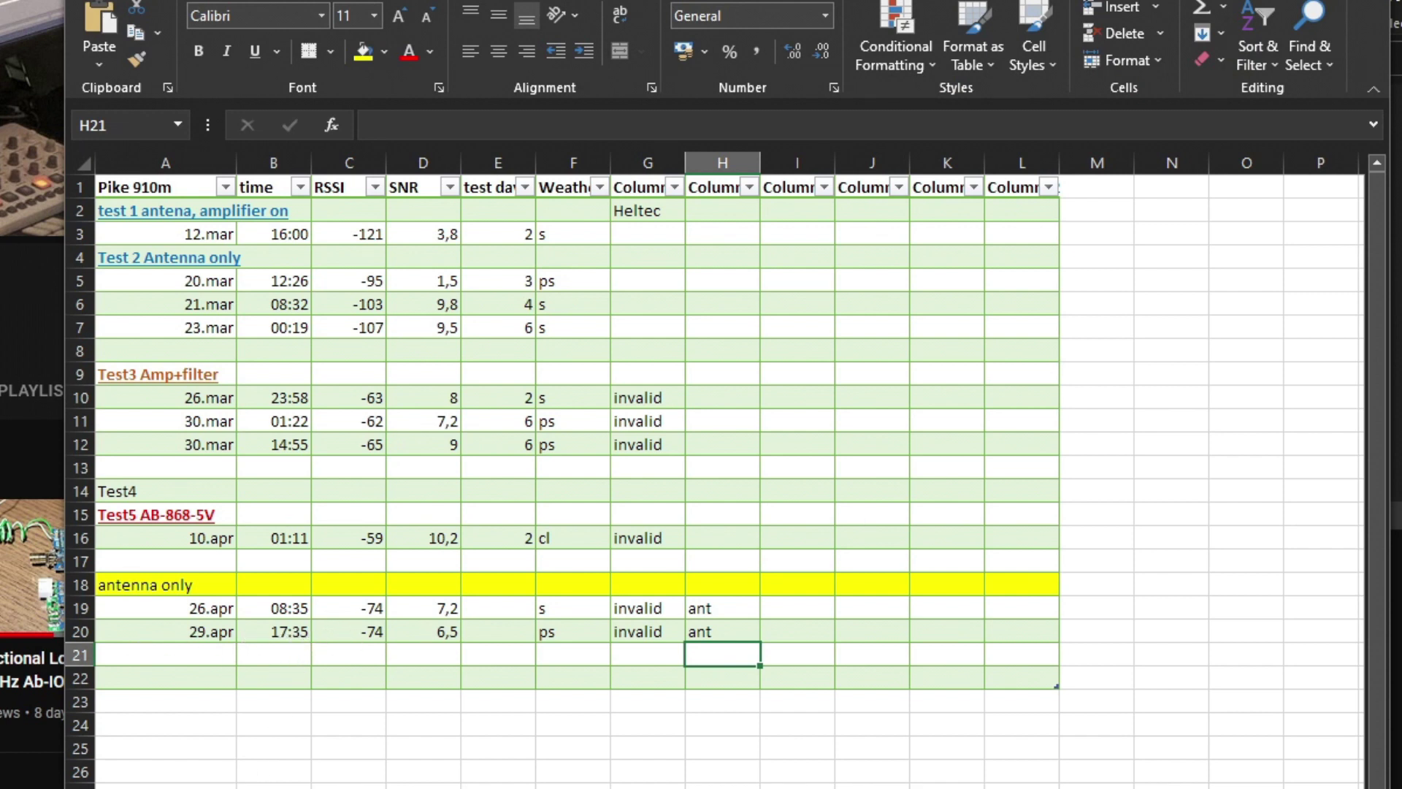
pyautogui.hotkey('alt', 'F4')
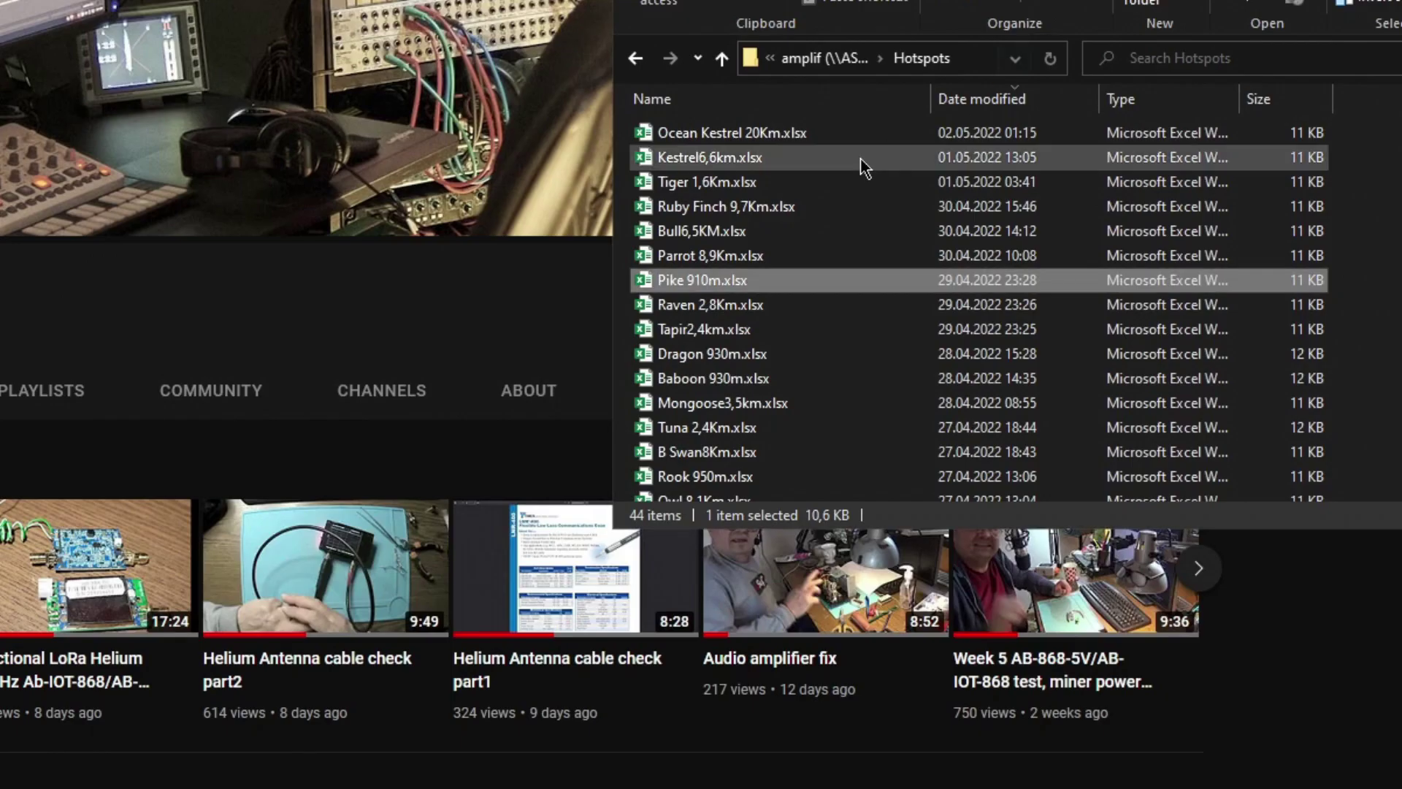
# Examine the amplifier and antenna-only readings in Raven 2,8Km.xlsx and Tapir2,4km.xlsx, closing each workbook after checking it.
pyautogui.doubleClick(715, 313)
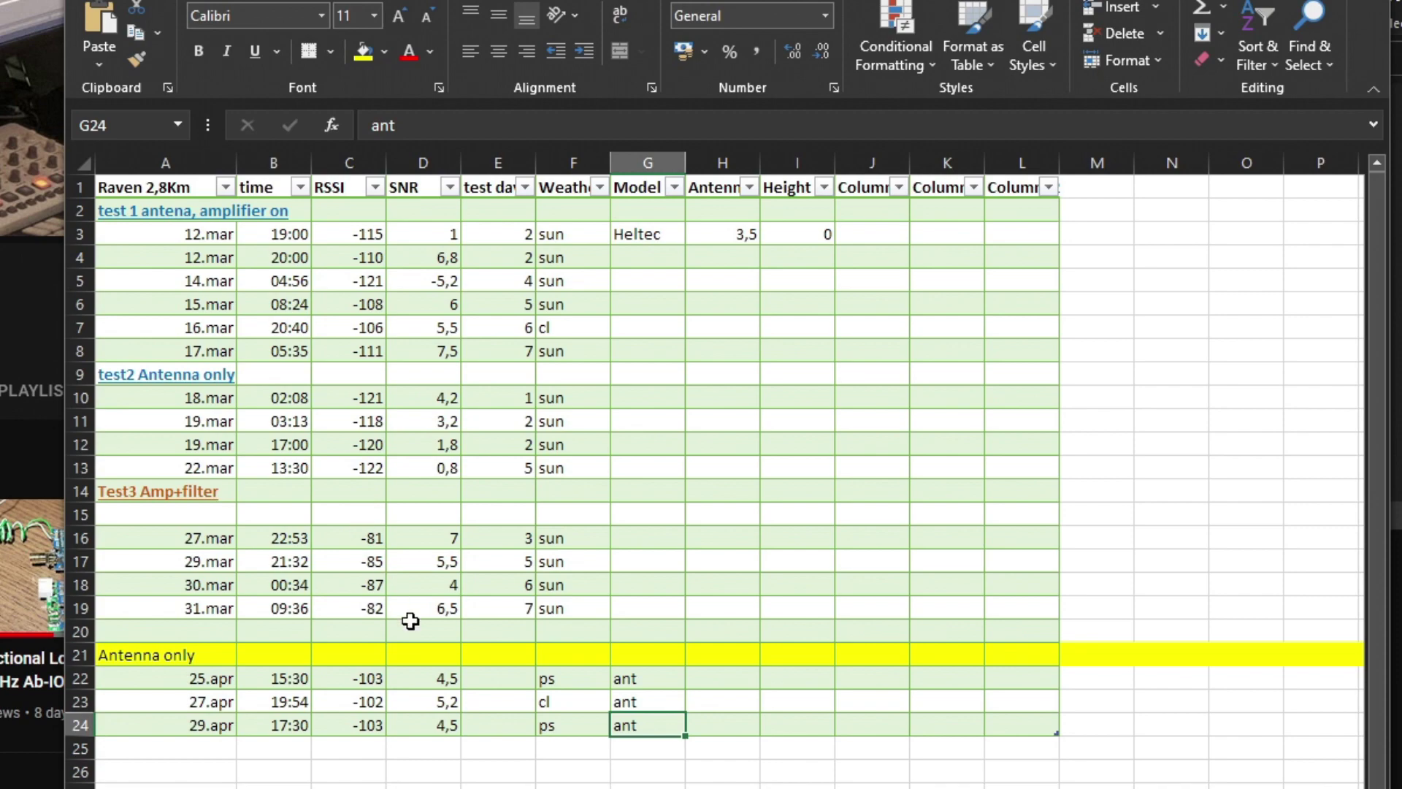
pyautogui.hotkey('alt', 'F4')
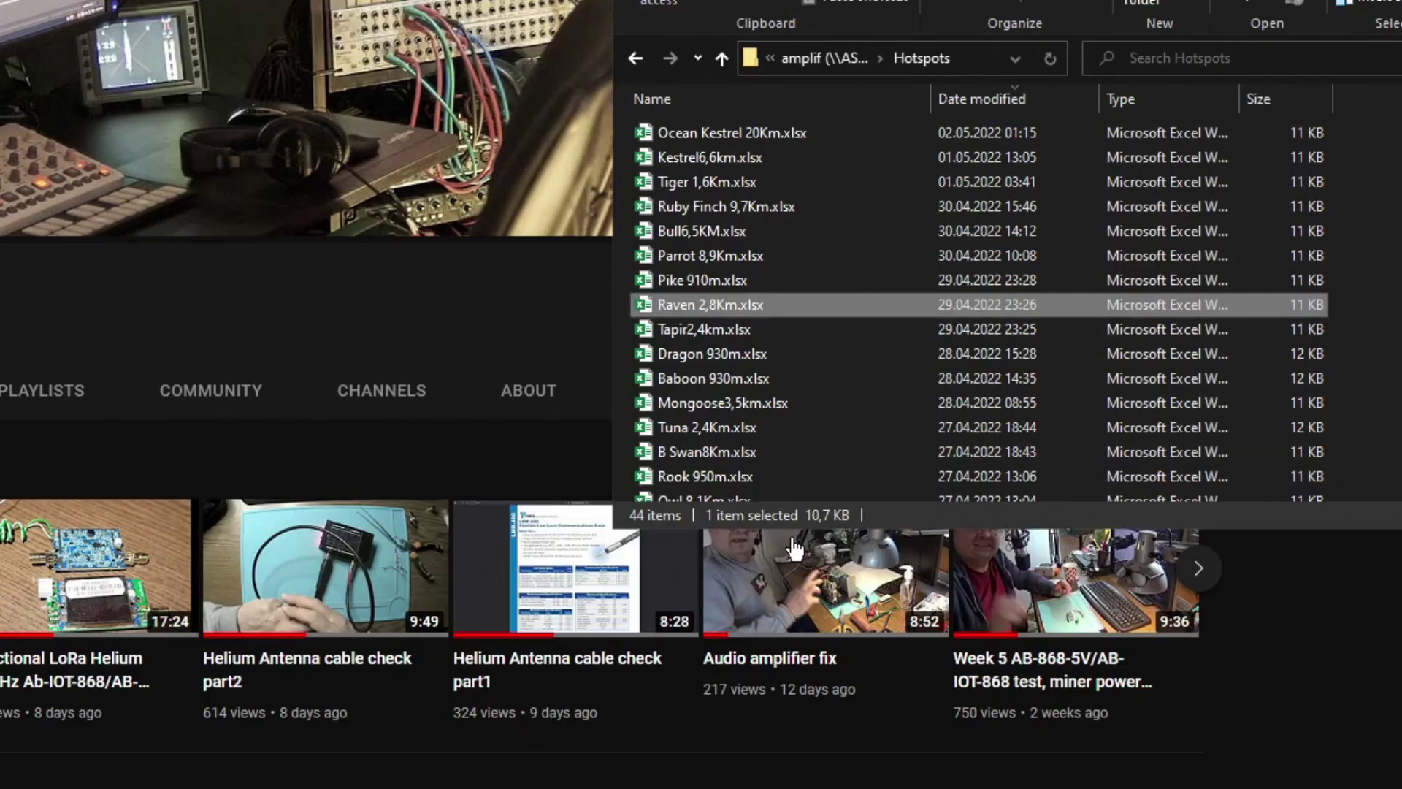
pyautogui.doubleClick(702, 326)
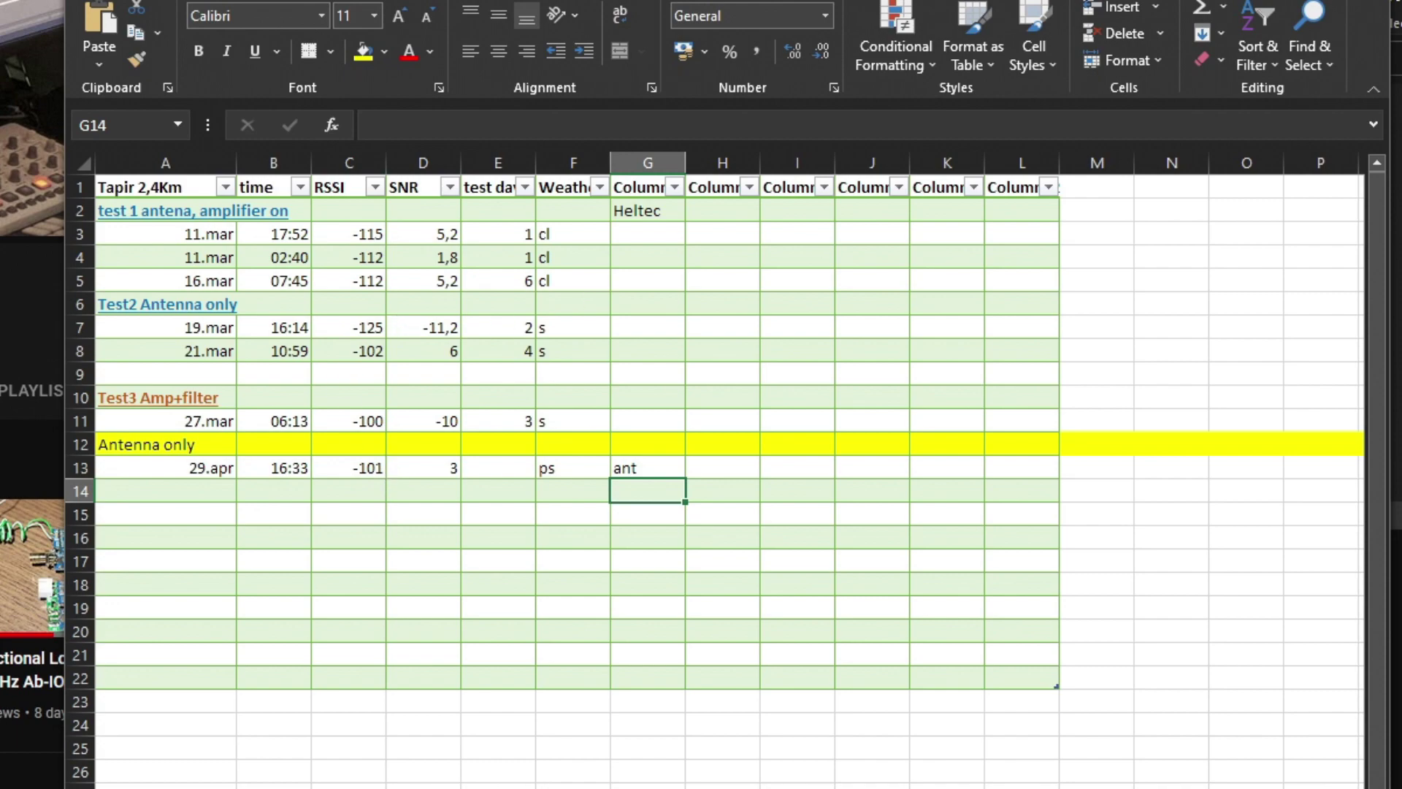
pyautogui.hotkey('alt', 'F4')
# Examine the RSSI and SNR readings in Dragon 930m.xlsx, close it, and check those in Baboon 930m.xlsx.
pyautogui.doubleClick(700, 338)
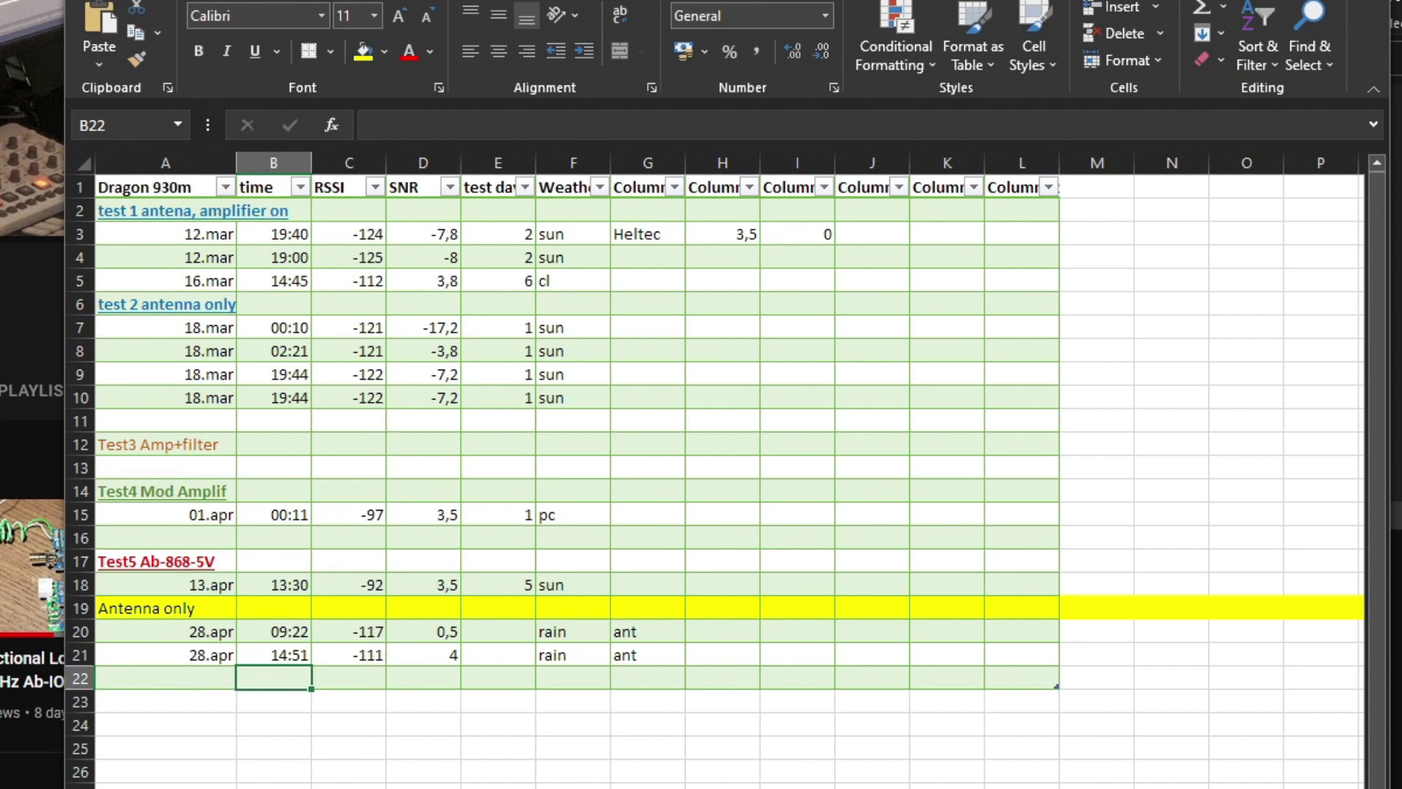
pyautogui.hotkey('alt', 'F4')
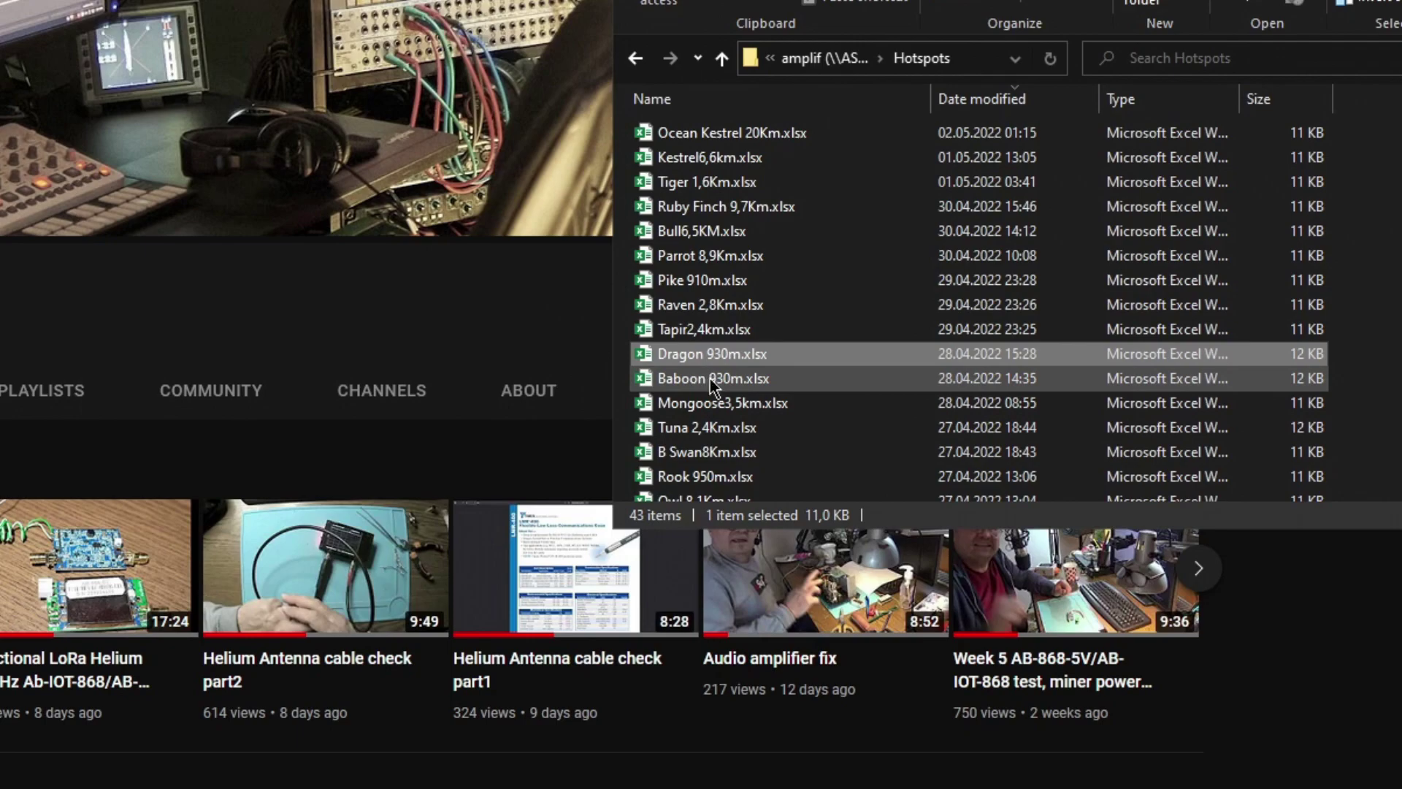
pyautogui.doubleClick(710, 379)
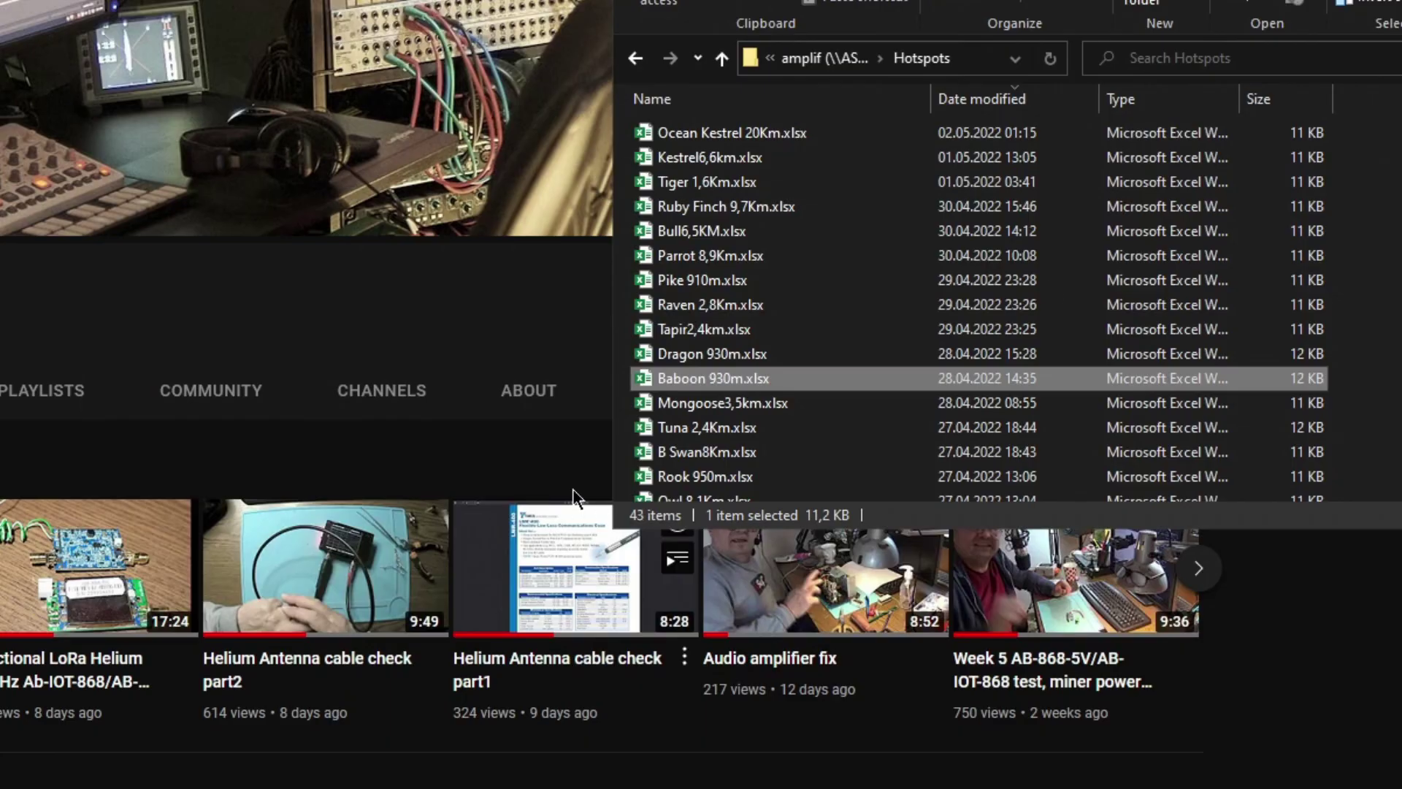
# Compare the antenna-only readings with the earlier tests in Mongoose3,5km.xlsx and Tuna 2,4Km.xlsx, closing each workbook after checking it.
pyautogui.doubleClick(668, 401)
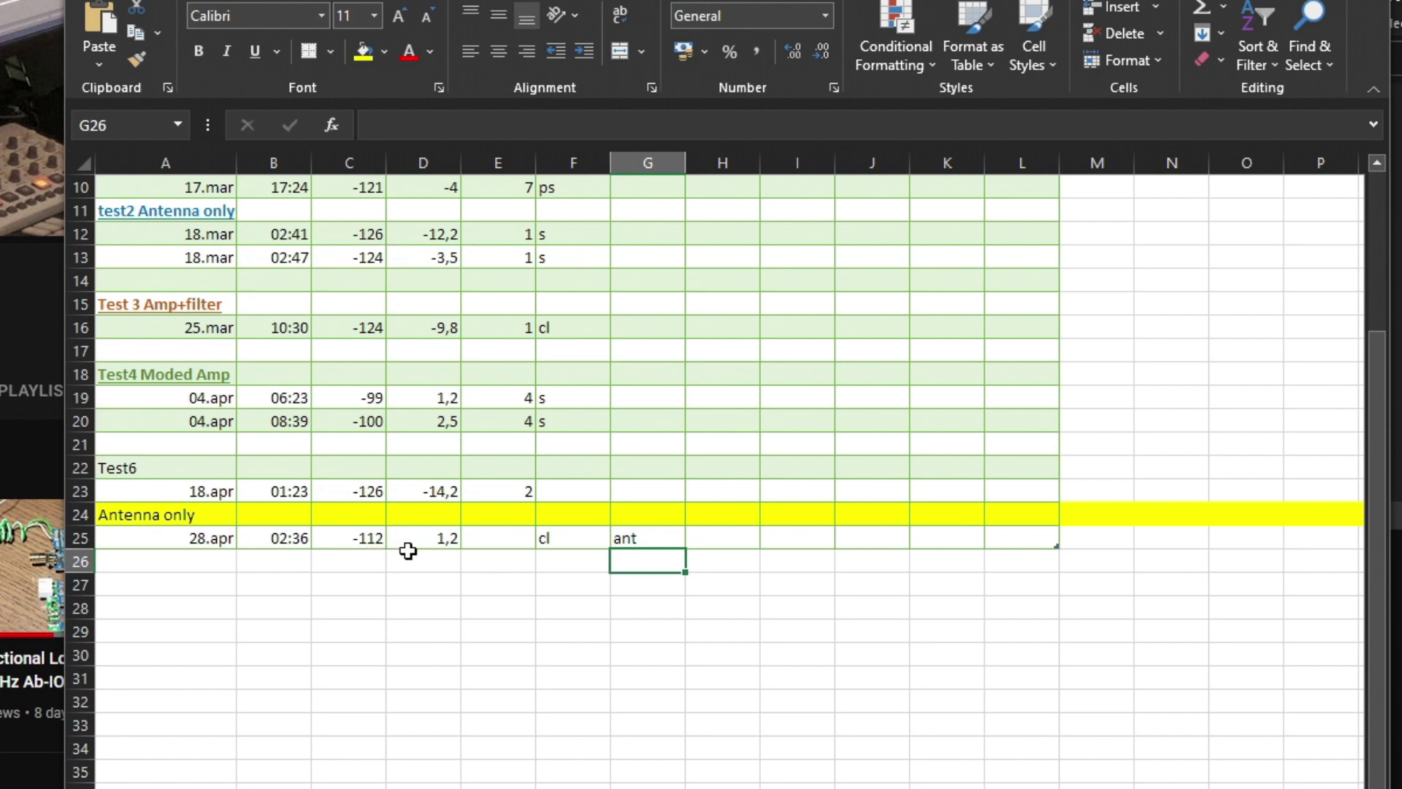
pyautogui.press('super+Down')
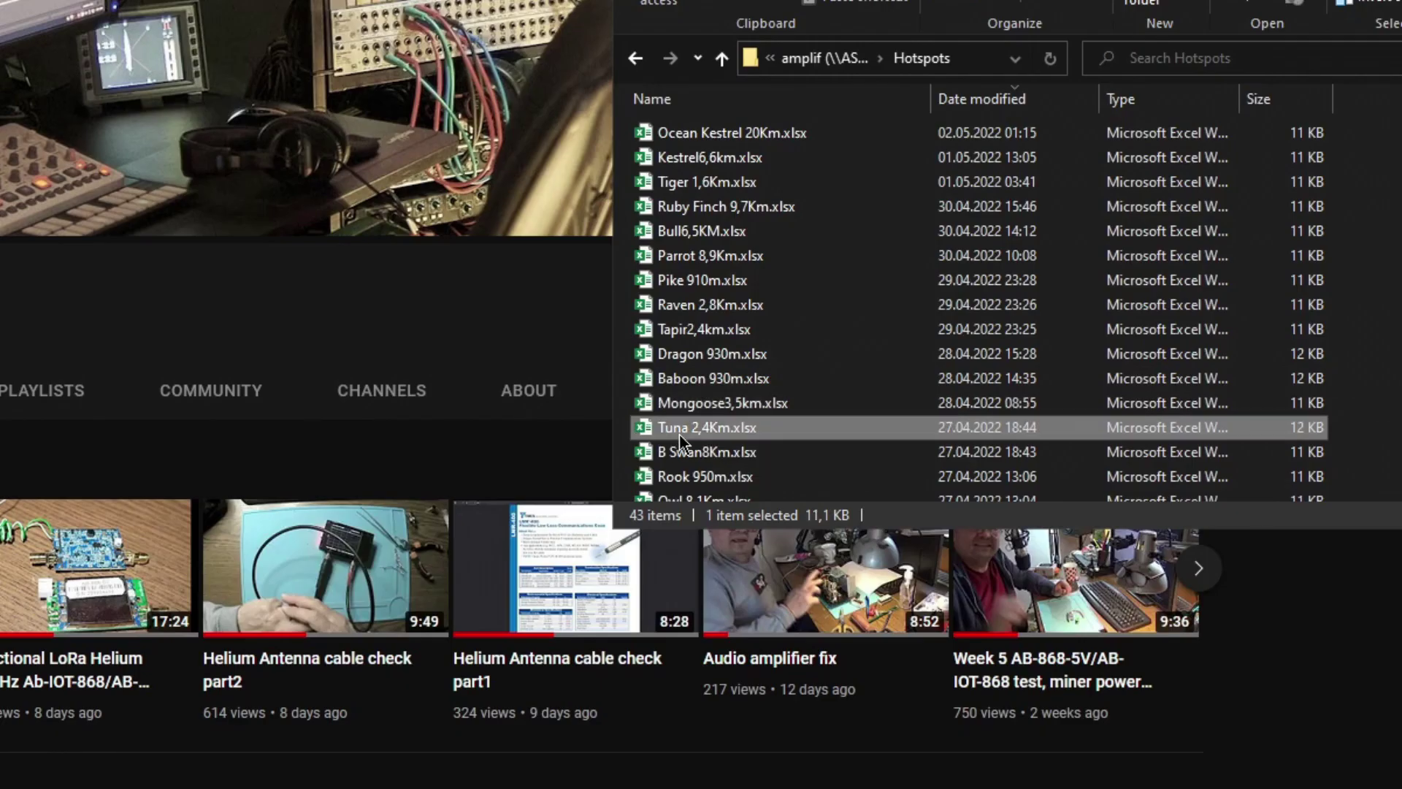
pyautogui.doubleClick(680, 433)
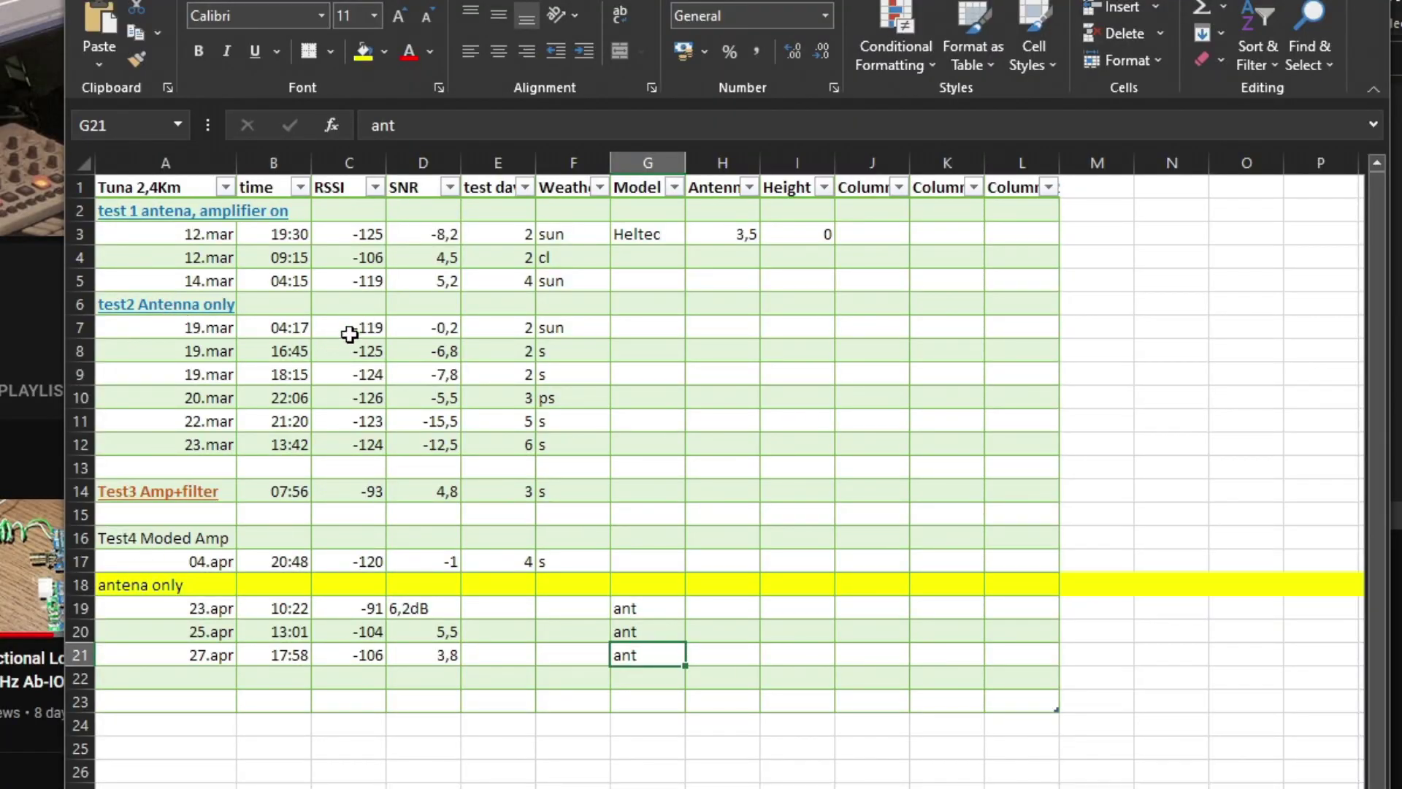
pyautogui.hotkey('alt', 'F4')
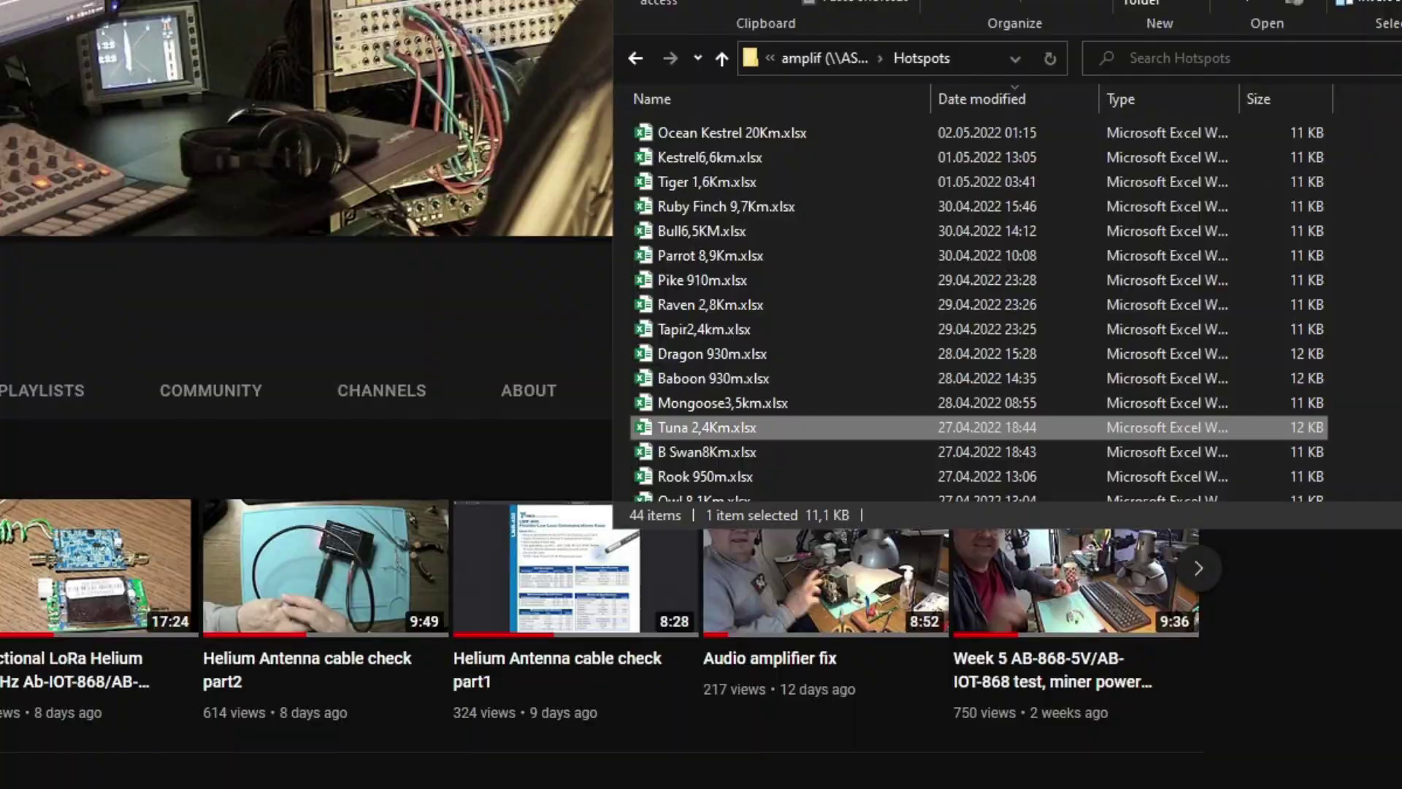
# Check the hotspot readings in B Swan8Km.xlsx and Rook 950m.xlsx, closing each workbook after checking it.
pyautogui.doubleClick(687, 447)
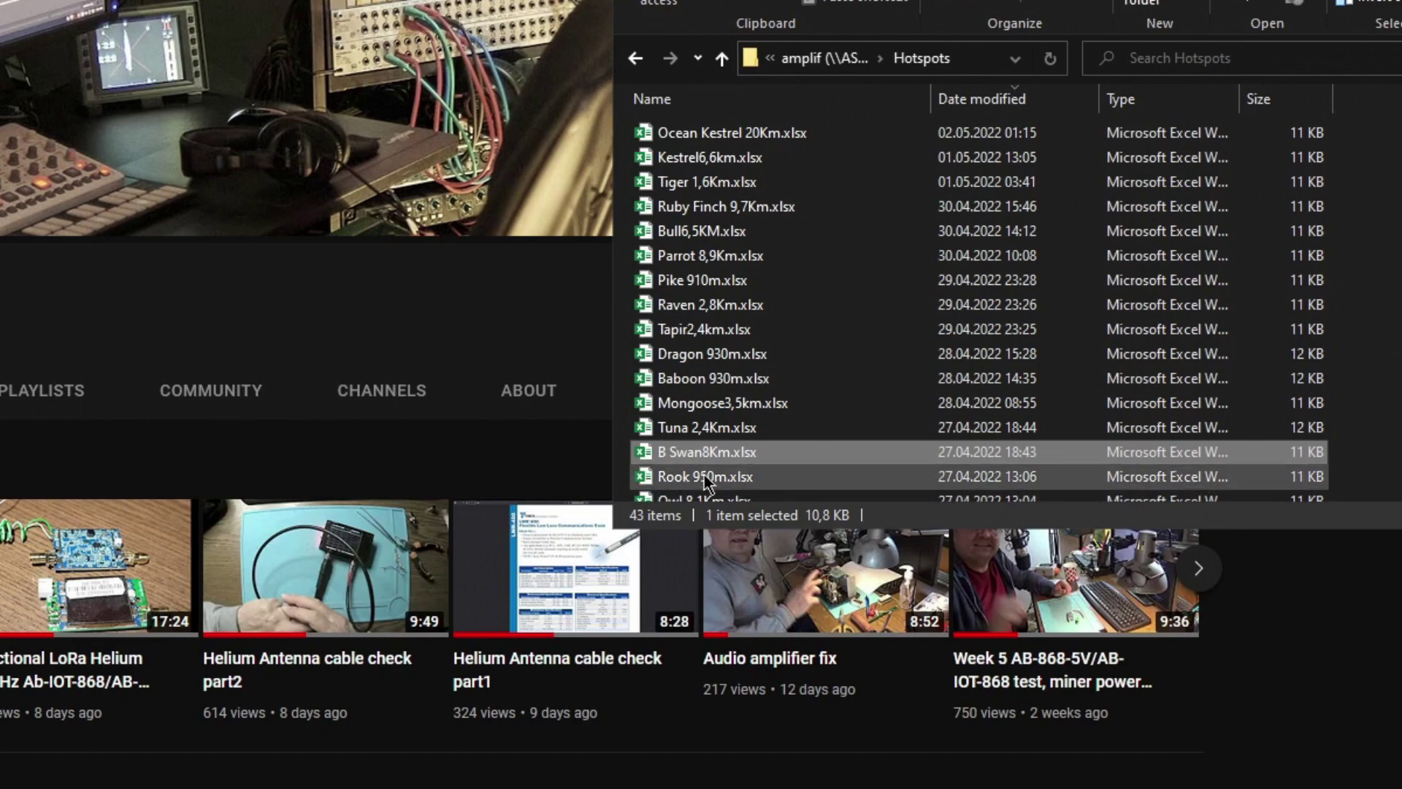
pyautogui.doubleClick(705, 476)
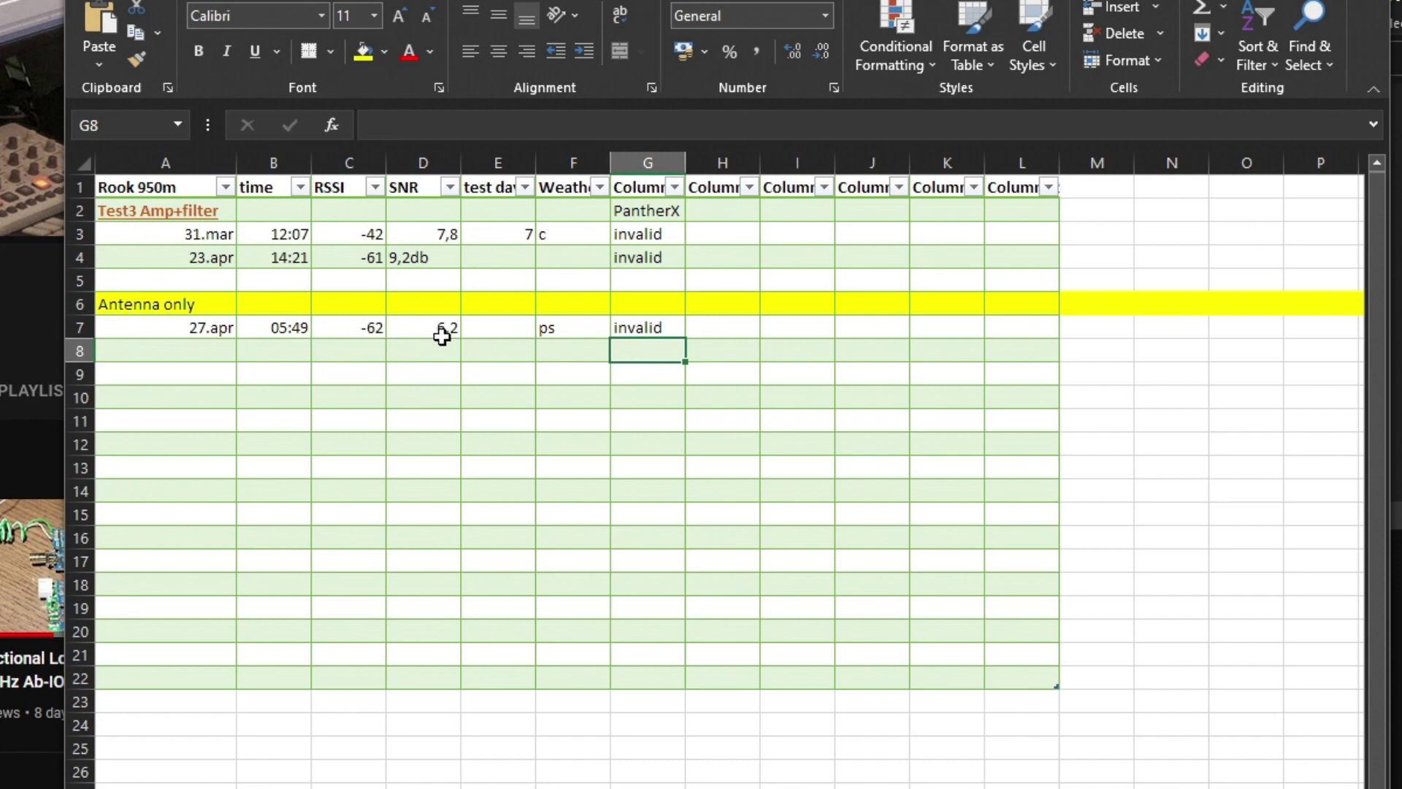
pyautogui.hotkey('alt', 'F4')
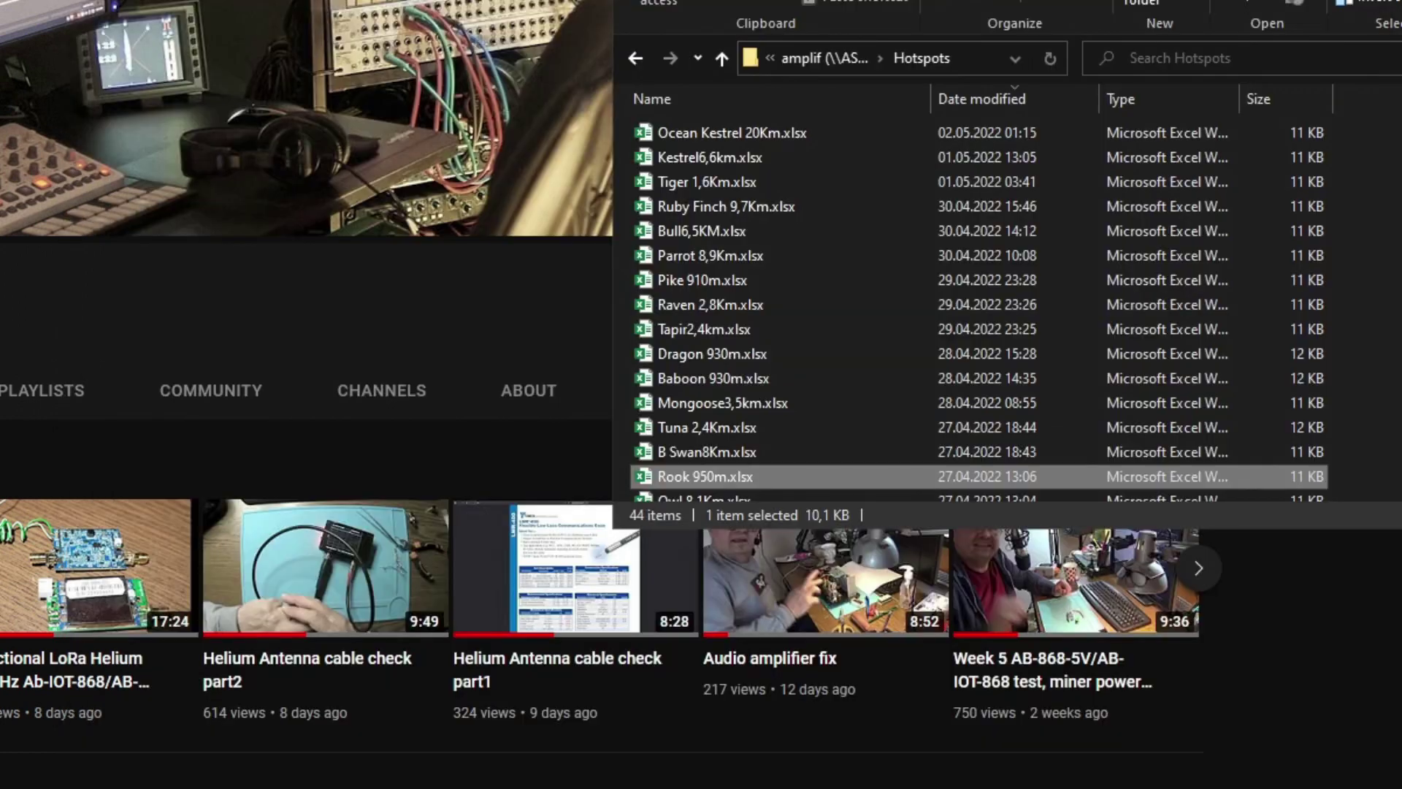
# Review the test results in Owl 8,1Km.xlsx and Cat 3,3Km.xlsx, closing each workbook after checking it.
pyautogui.scroll(-2, 731, 329)
pyautogui.doubleClick(706, 367)
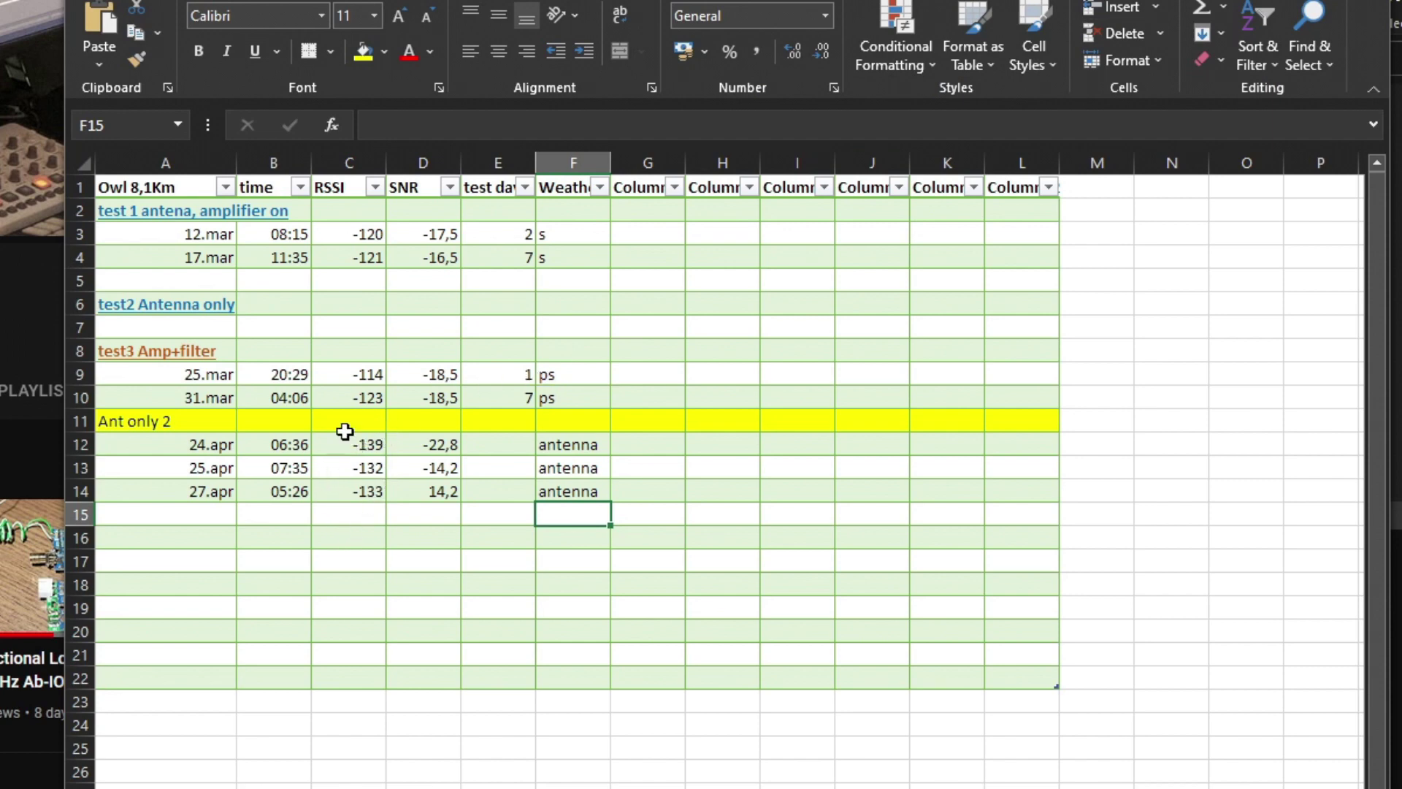
pyautogui.hotkey('alt', 'F4')
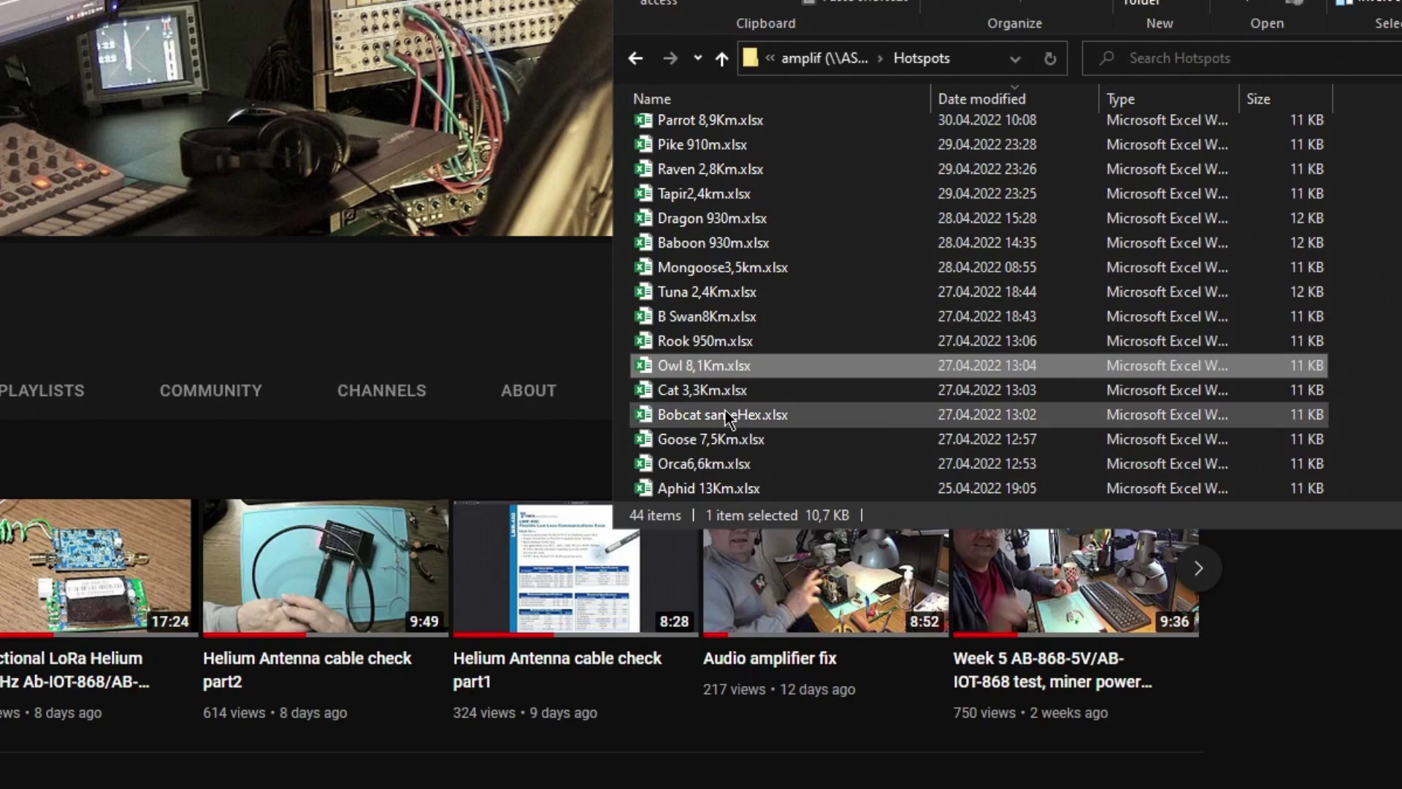
pyautogui.doubleClick(719, 388)
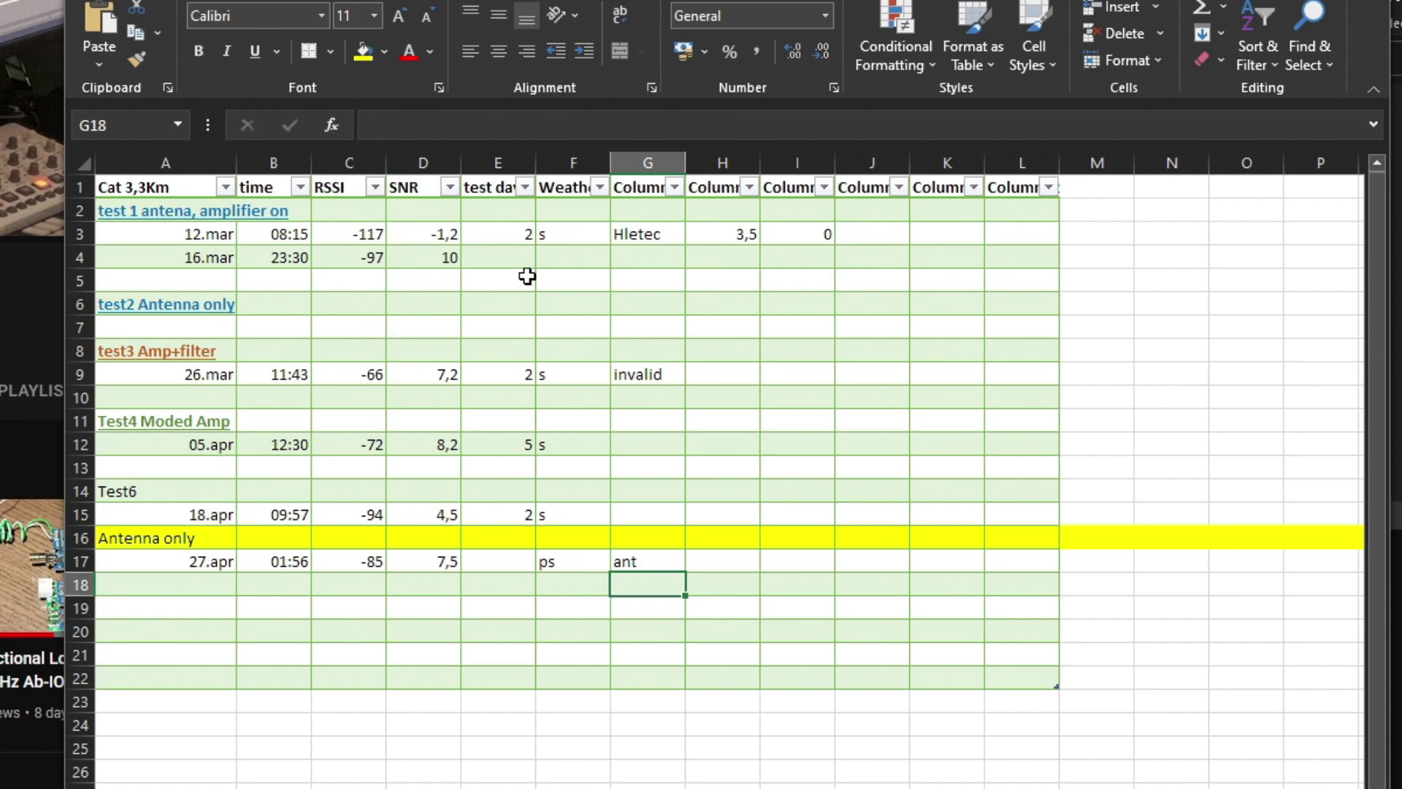
pyautogui.hotkey('alt', 'F4')
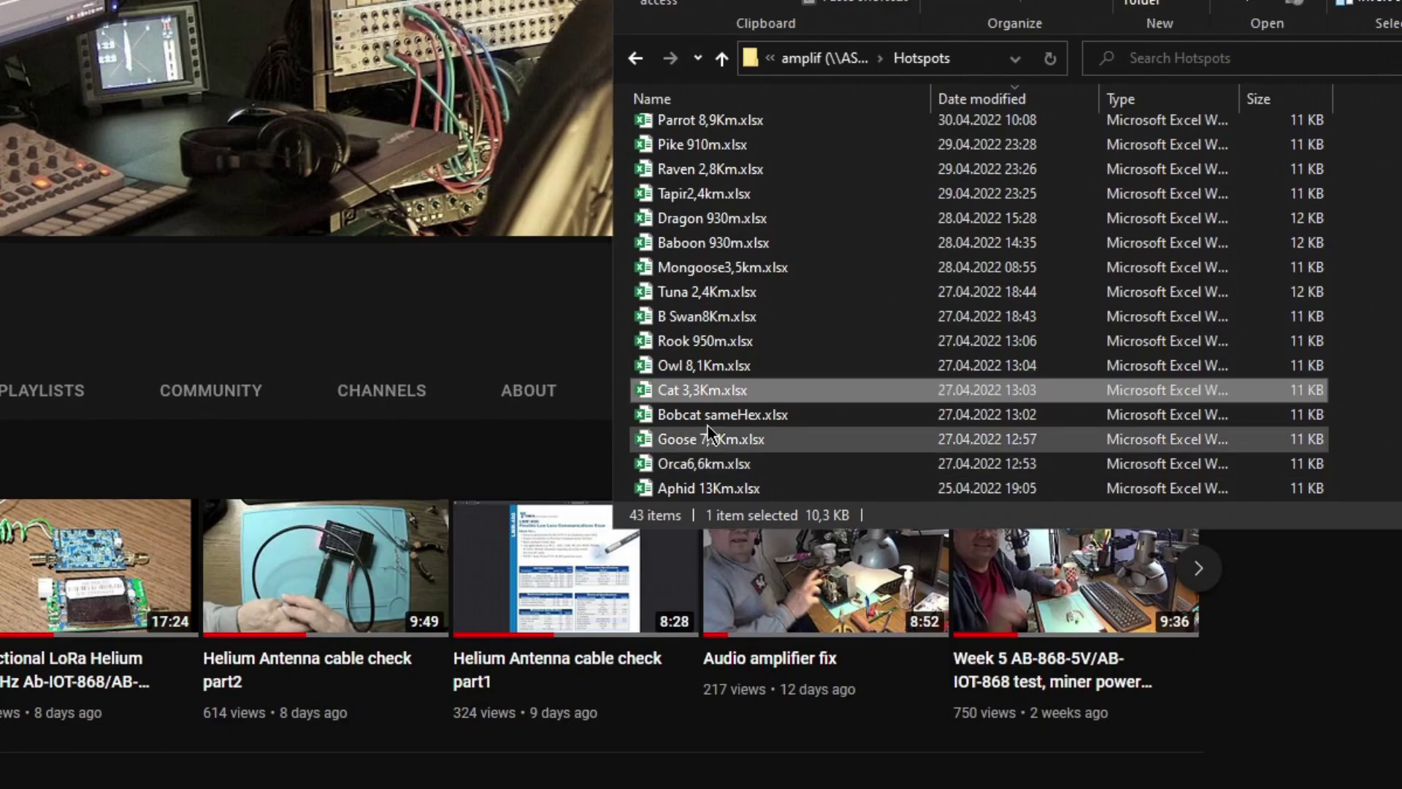
# Examine the antenna-only and amplifier readings in Bobcat sameHex.xlsx and Goose 7,5Km.xlsx, closing each workbook after checking it.
pyautogui.click(707, 417)
pyautogui.doubleClick(707, 417)
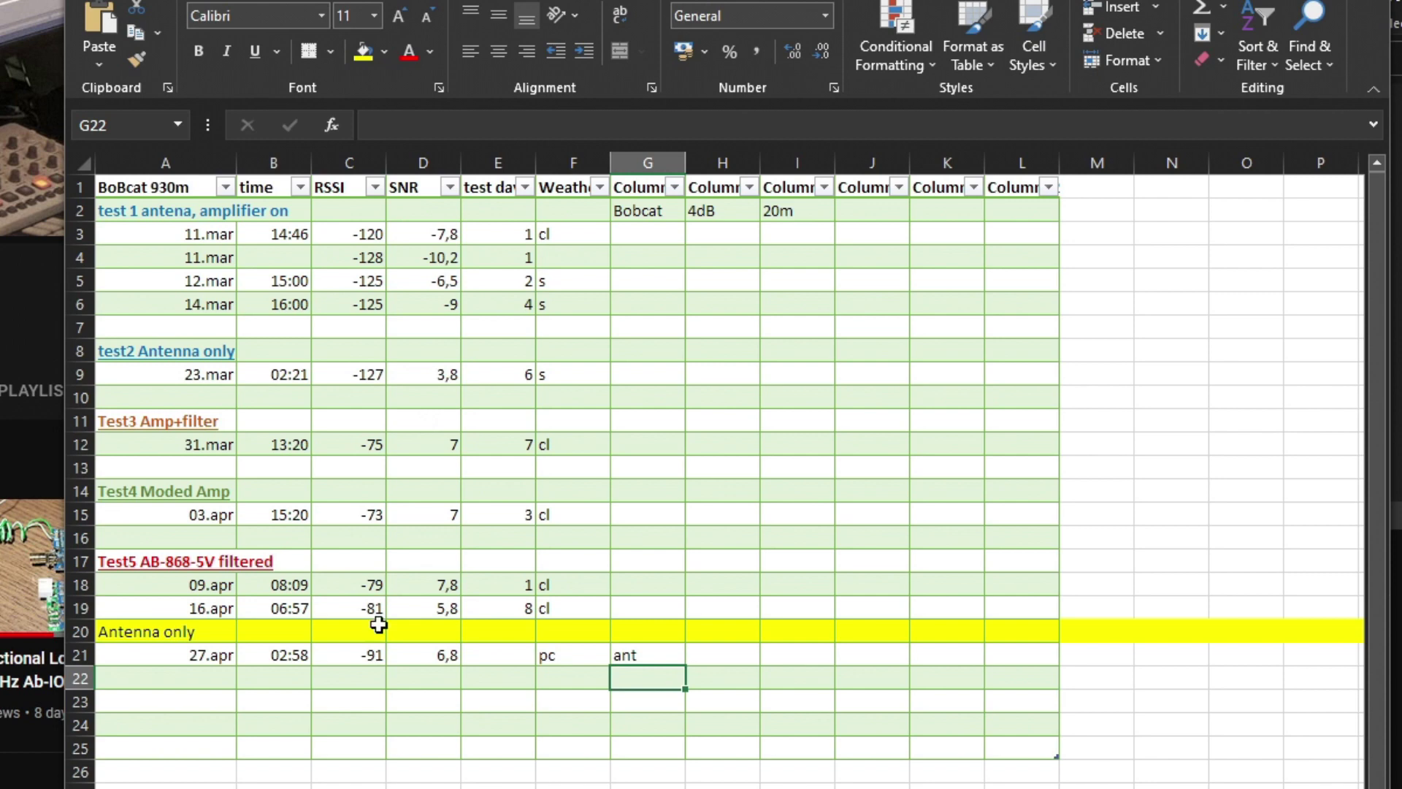
pyautogui.hotkey('alt', 'F4')
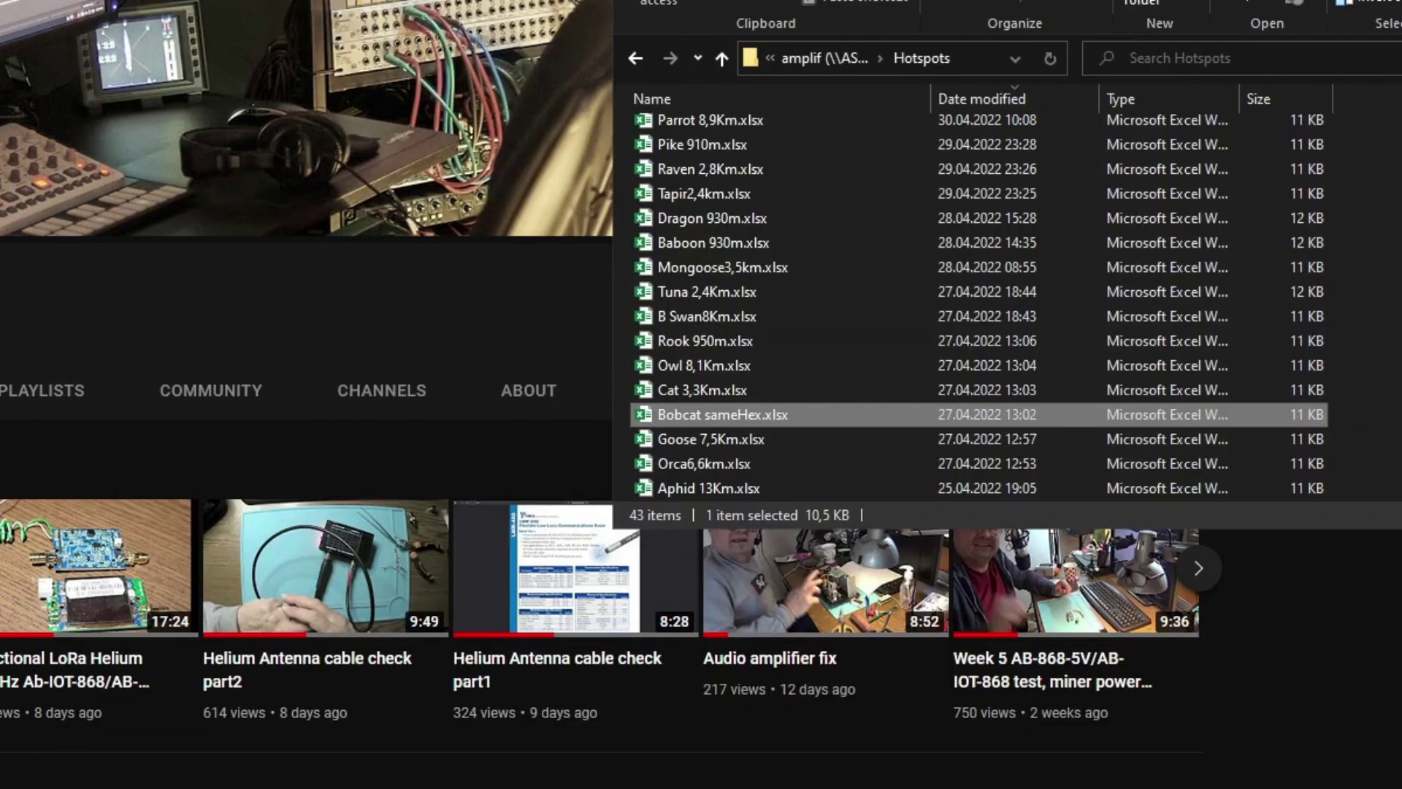
pyautogui.doubleClick(707, 437)
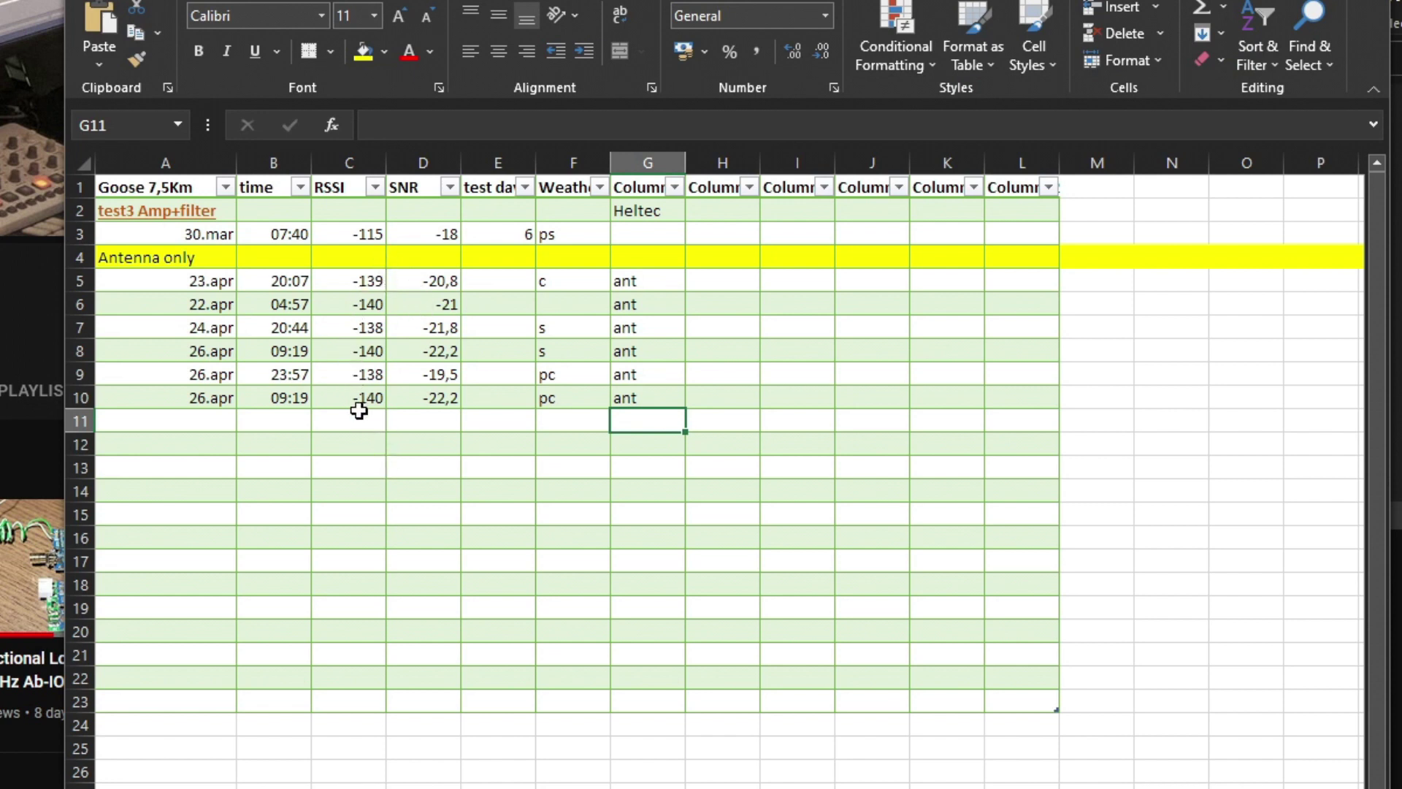
pyautogui.hotkey('ctrl', 'pagedown')
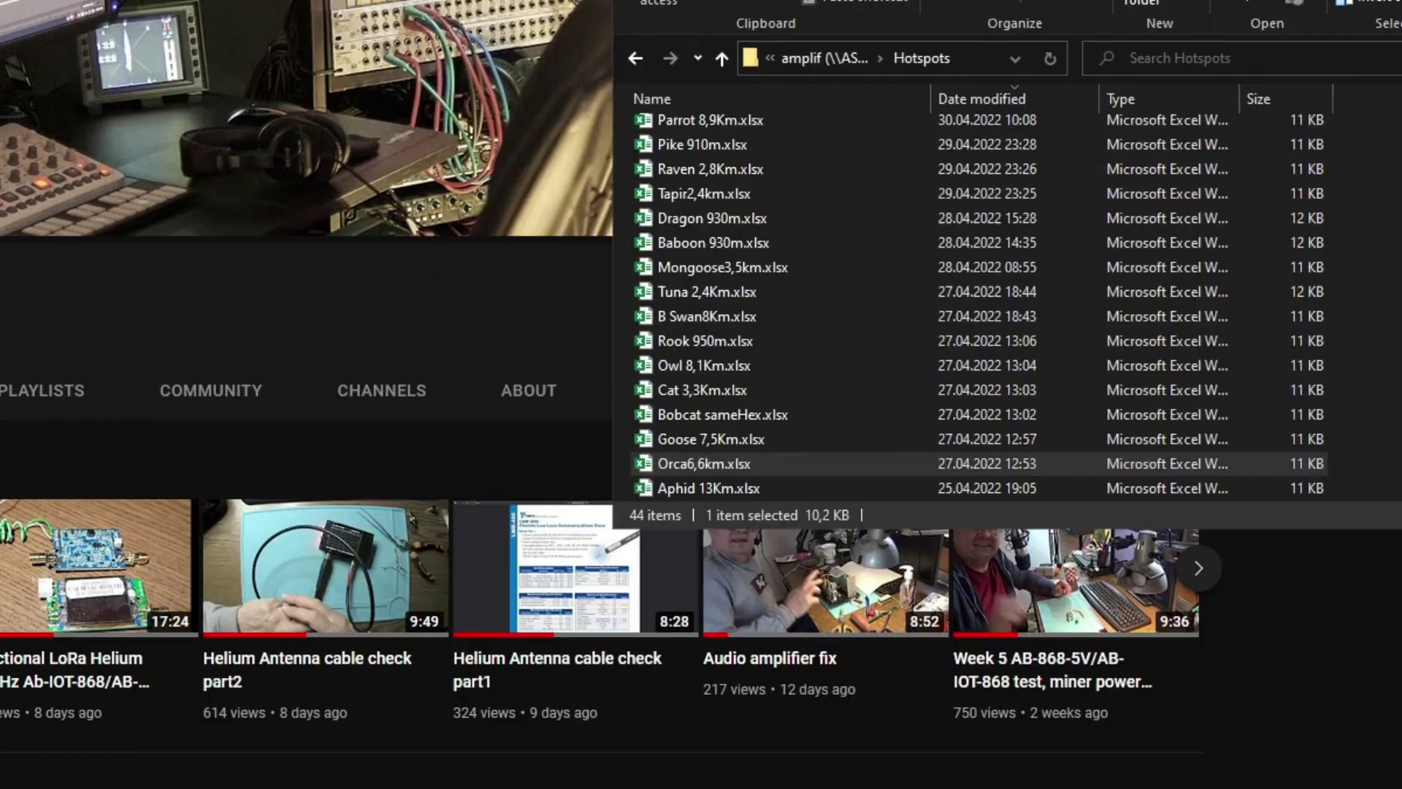
# Review the RSSI and SNR readings in Aphid 13Km.xlsx and Butterfly 950m.xlsx, closing each workbook after checking it.
pyautogui.scroll(-2, 730, 427)
pyautogui.click(740, 347)
pyautogui.doubleClick(739, 348)
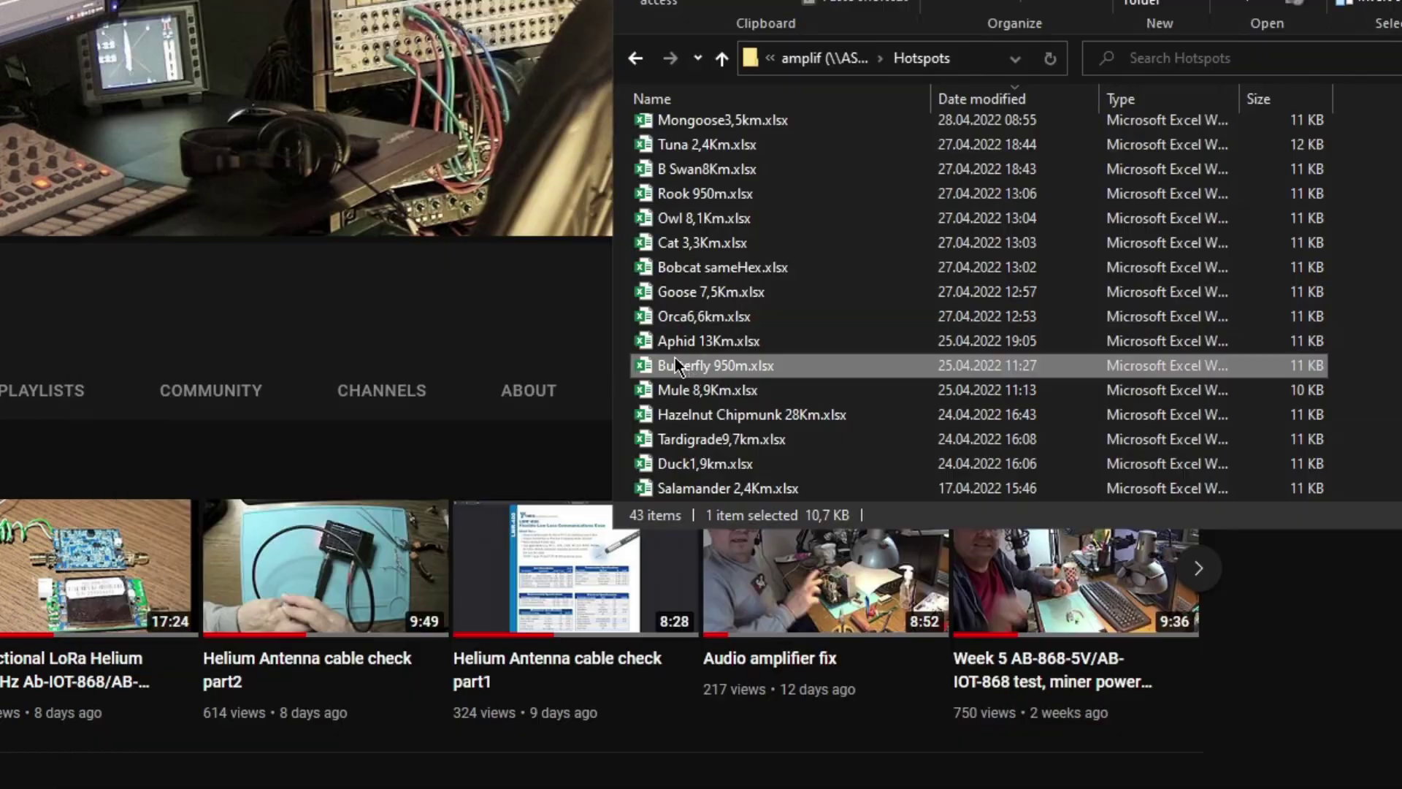
pyautogui.doubleClick(752, 361)
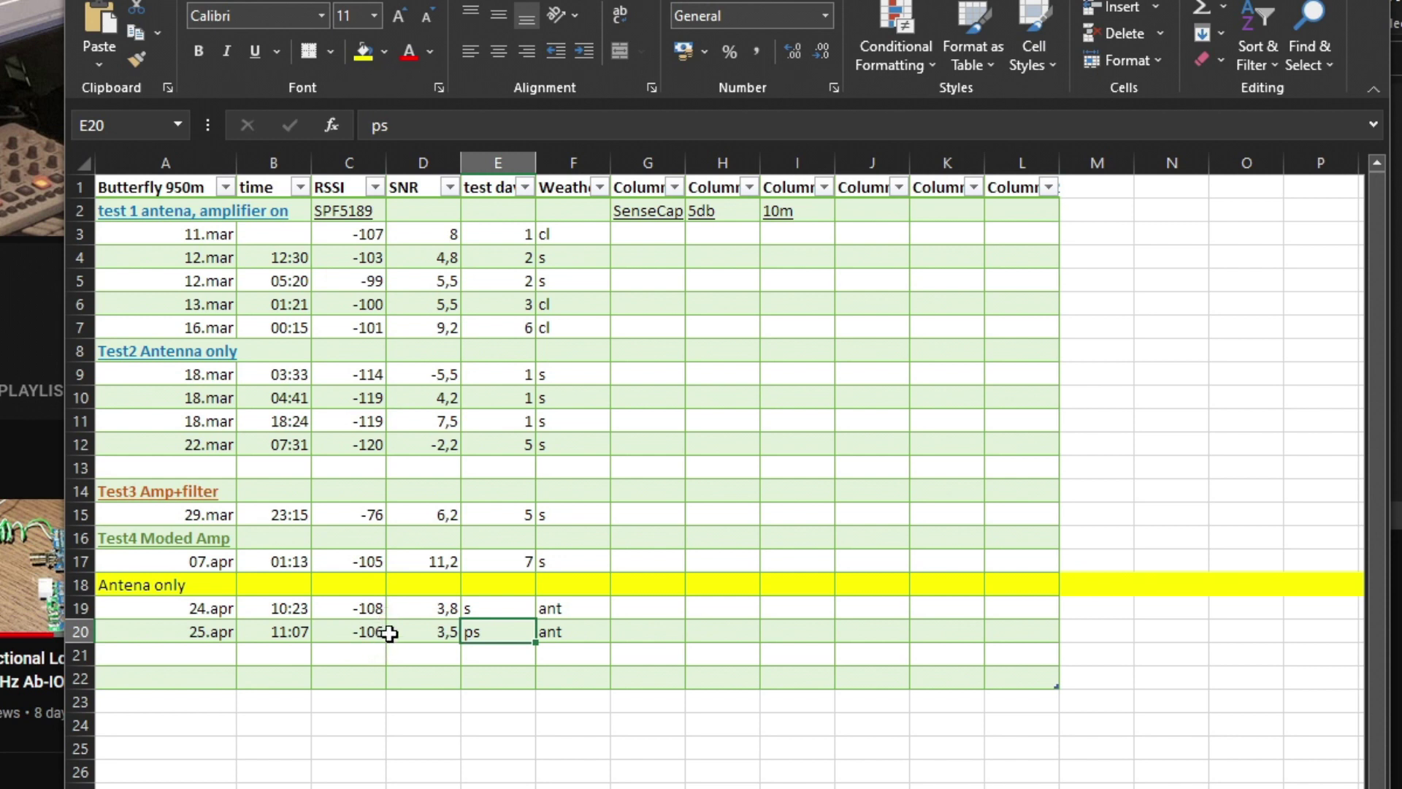
pyautogui.click(1311, 4)
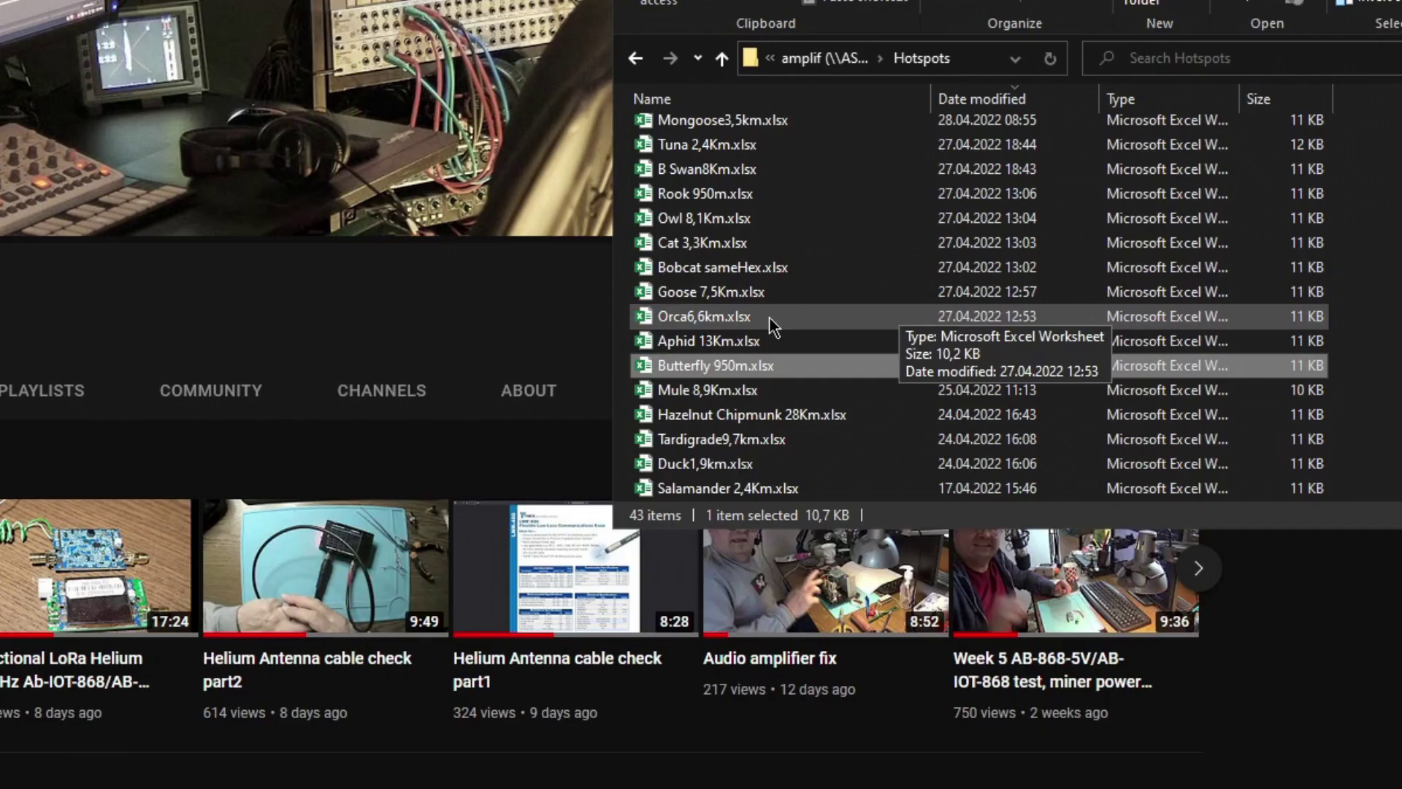
# Review the antenna-only readings in Mule 8,9Km.xlsx and Hazelnut Chipmunk 28Km.xlsx, closing each workbook after checking it.
pyautogui.doubleClick(716, 392)
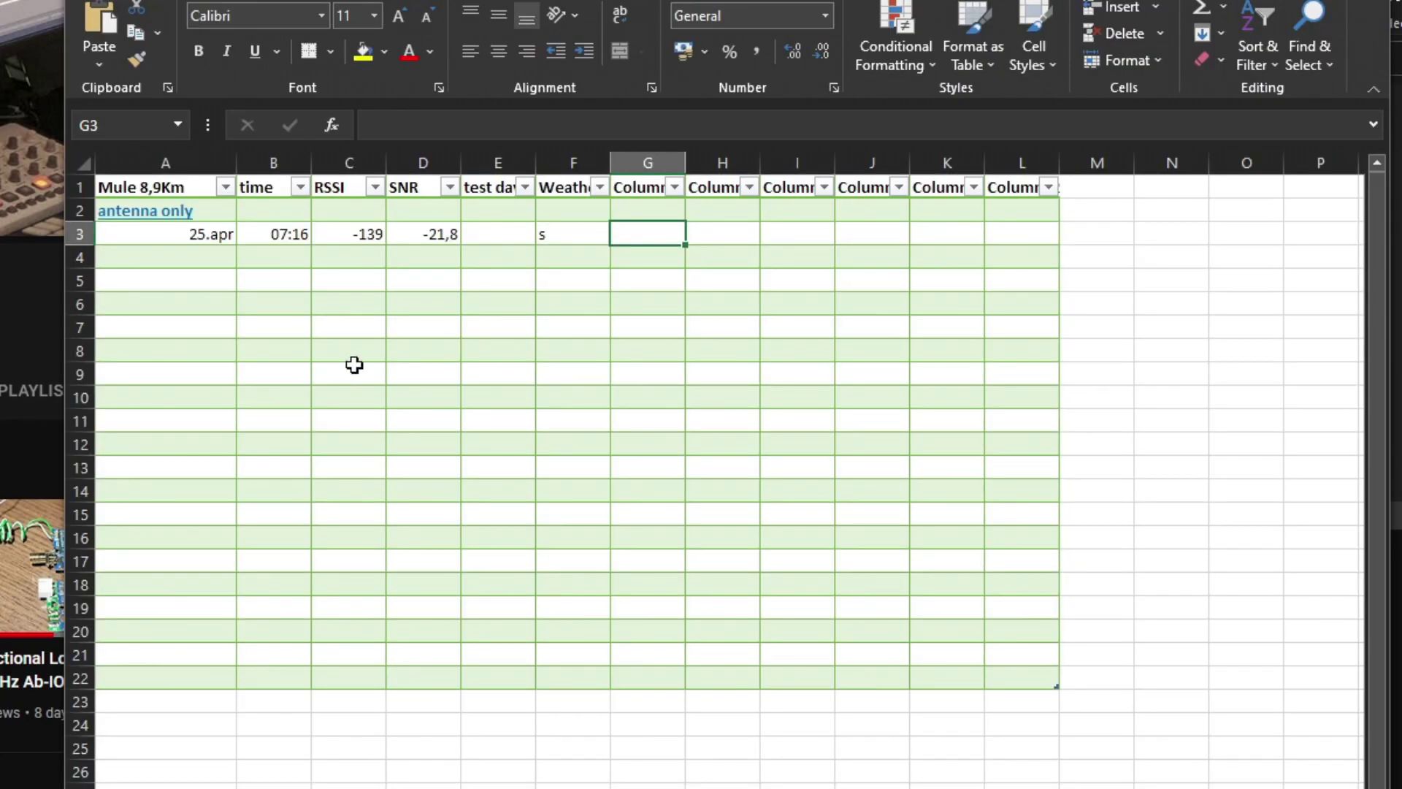
pyautogui.click(143, 233)
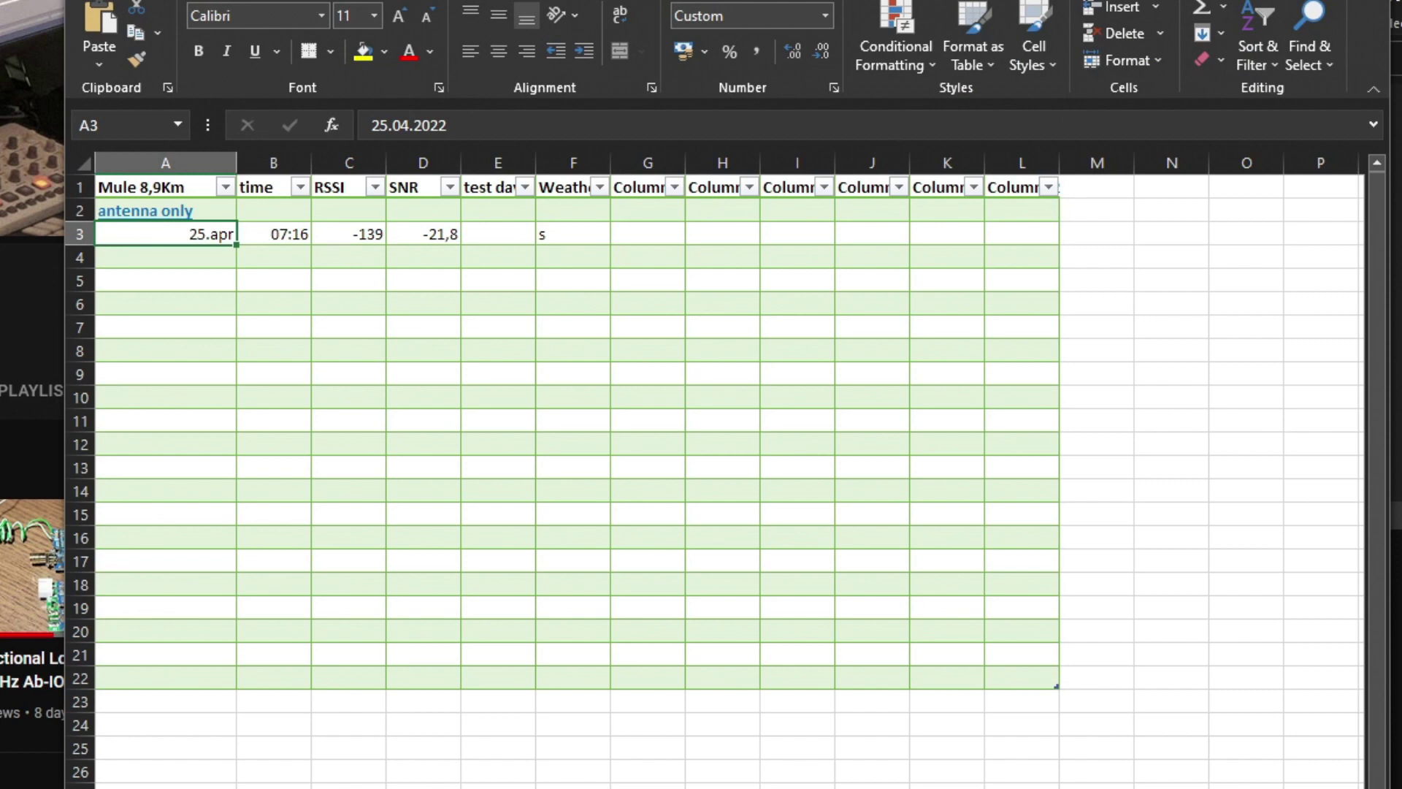
pyautogui.hotkey('alt', 'F4')
pyautogui.doubleClick(682, 414)
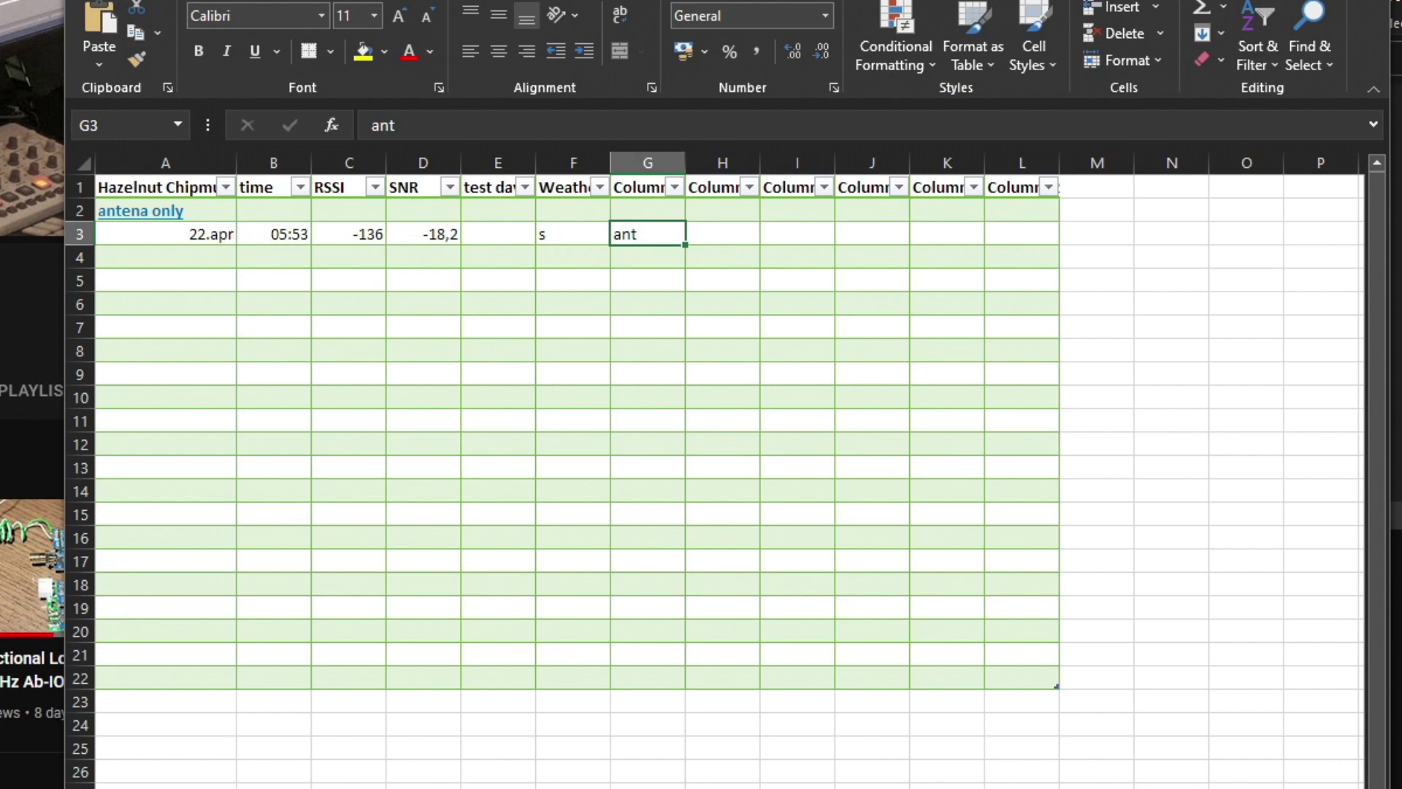
pyautogui.hotkey('alt', 'F4')
# In Tardigrade9,7km.xlsx, replace the dashed separator in cell A20 with "Antenna only test2", and close the workbook with its changes saved.
pyautogui.doubleClick(687, 443)
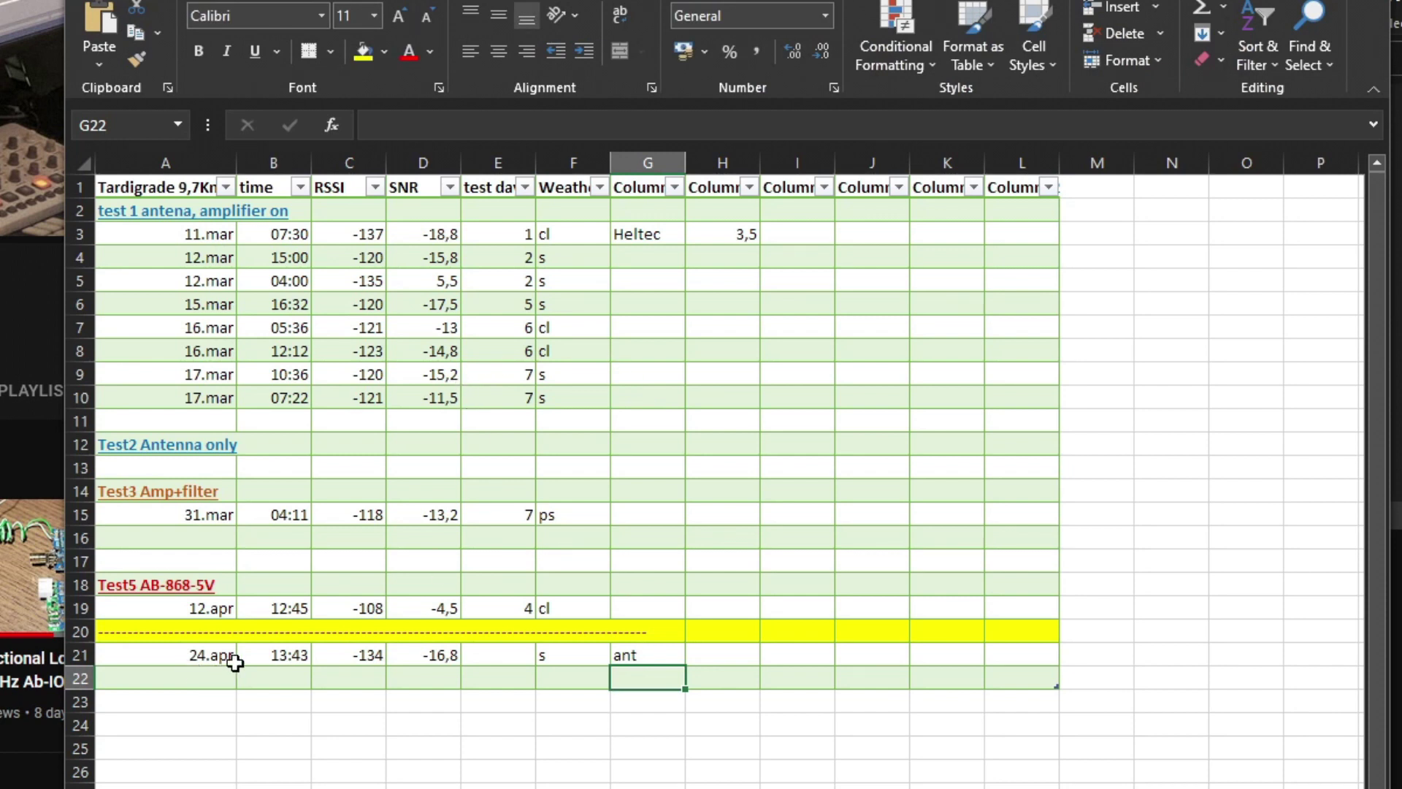
pyautogui.doubleClick(143, 630)
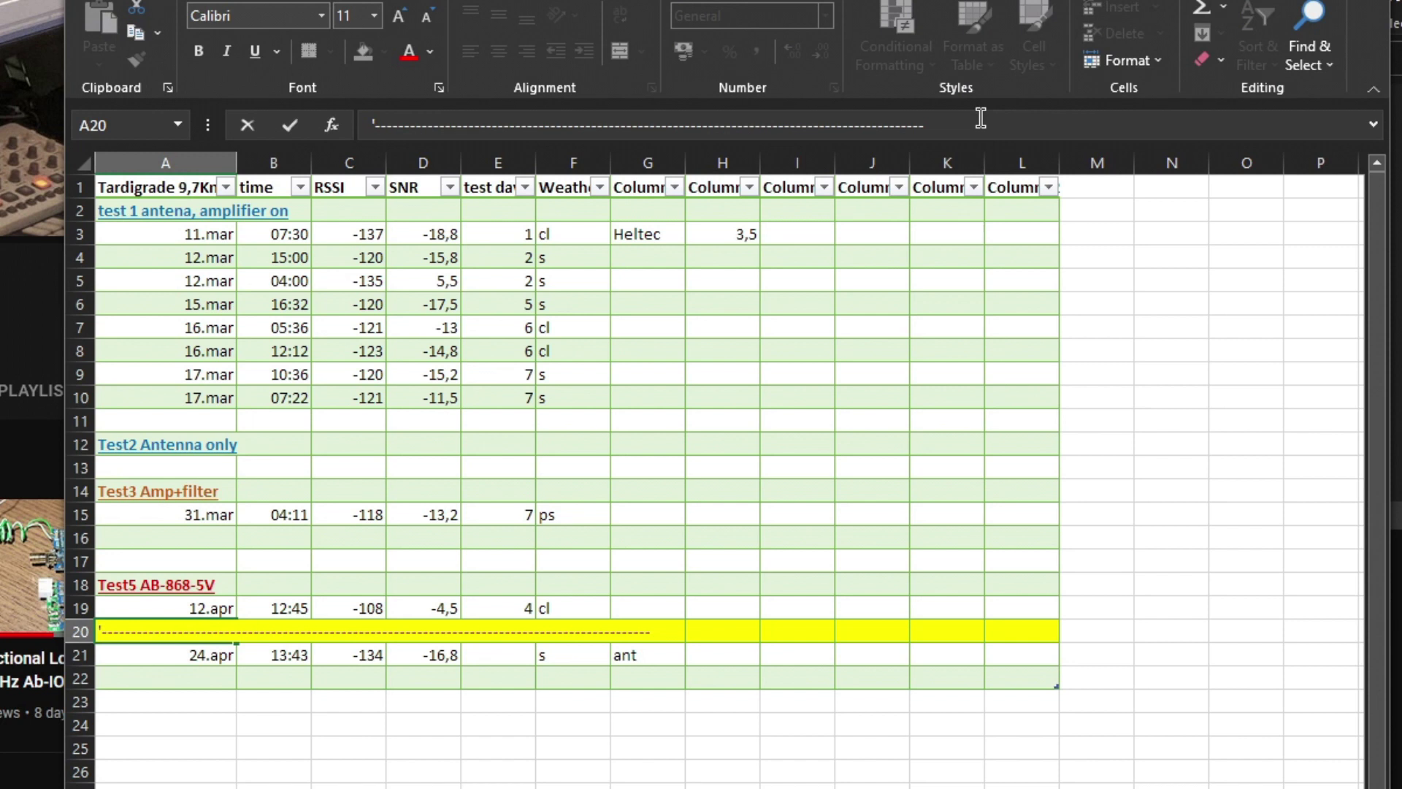
pyautogui.moveTo(982, 116); pyautogui.dragTo(29, 164)
pyautogui.write('An')
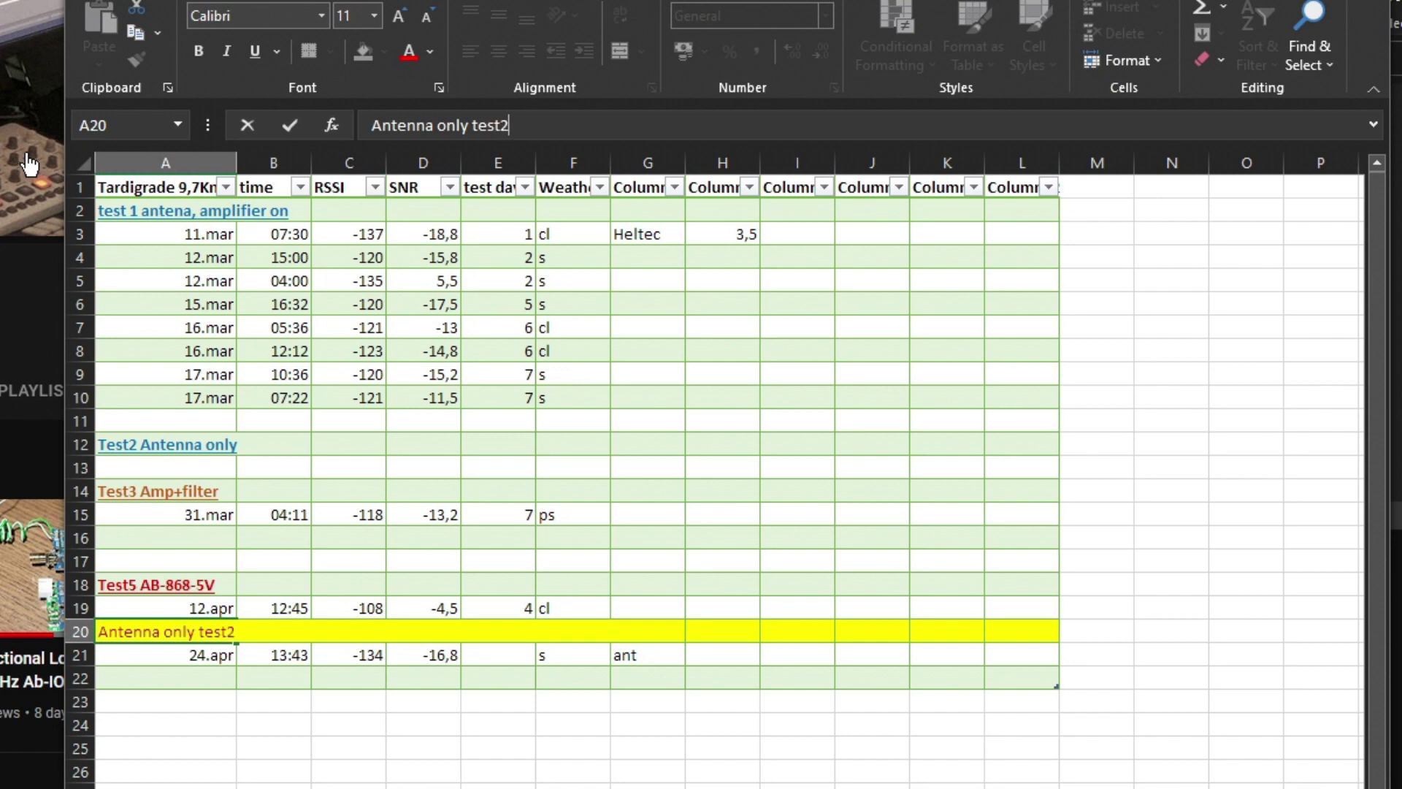
pyautogui.write('tenna only test2')
pyautogui.press('Return')
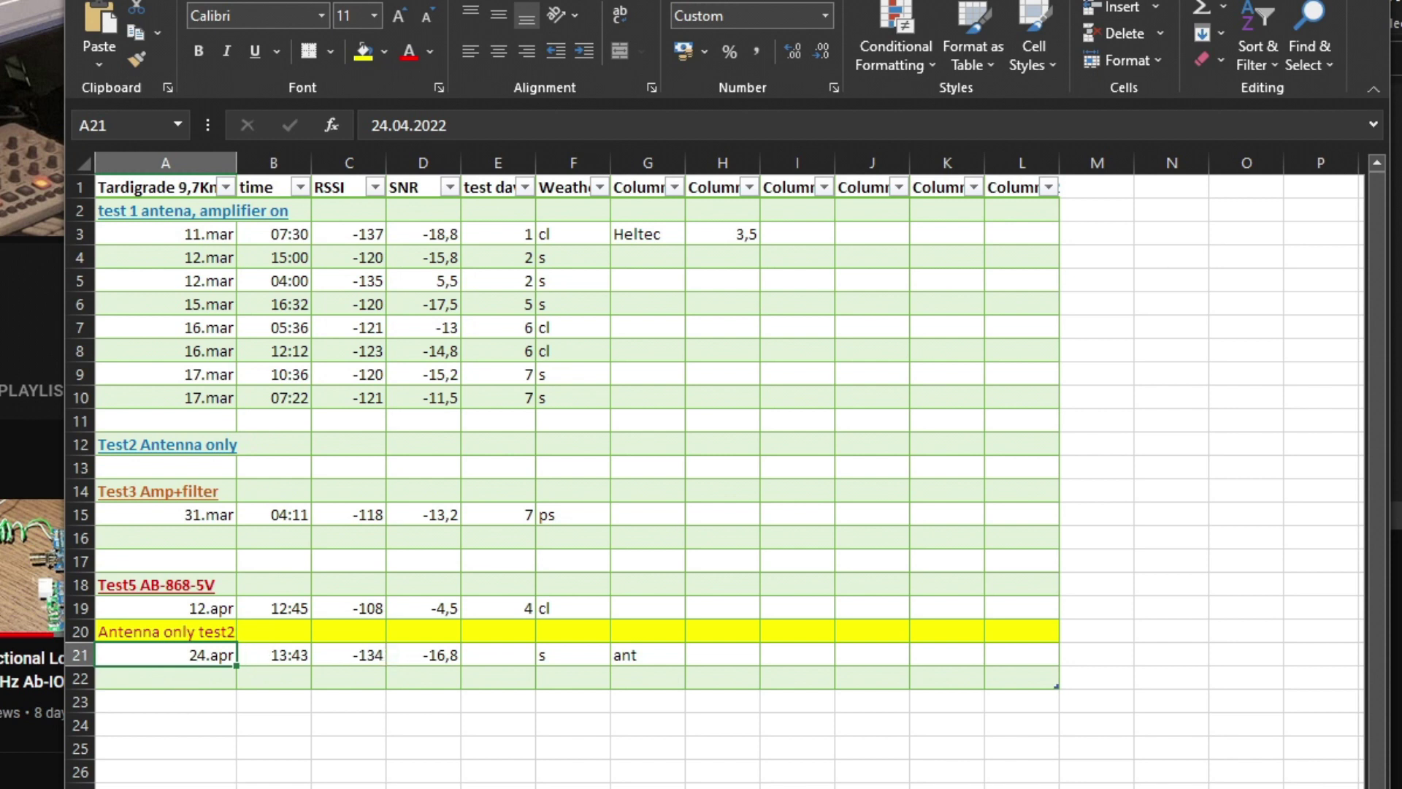
pyautogui.hotkey('alt', 'F4')
pyautogui.click(321, 408)
# In Duck1,9km.xlsx, replace the separator in cell A19 with "Antenna only test 2", and close the workbook with its changes saved.
pyautogui.scroll(-2, 767, 488)
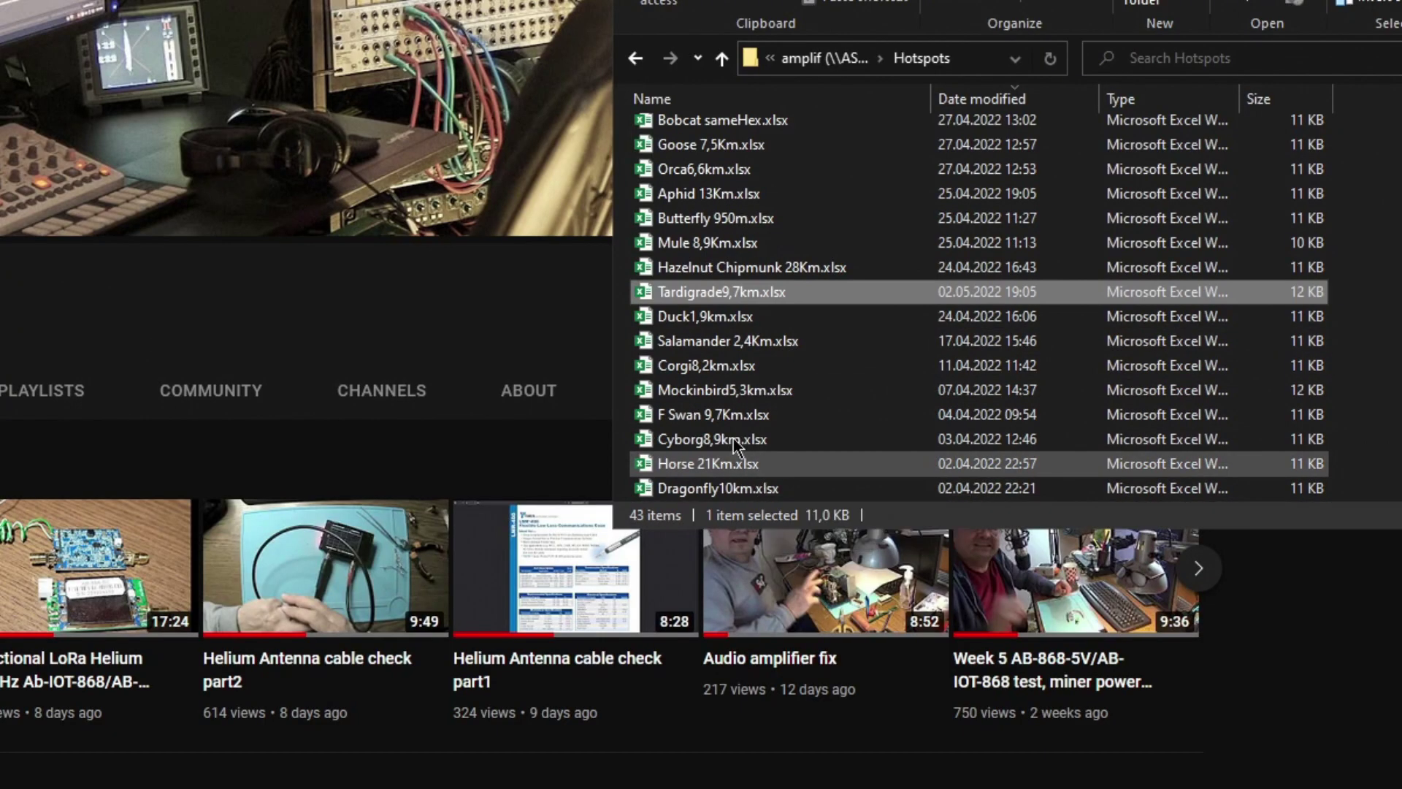
pyautogui.doubleClick(713, 318)
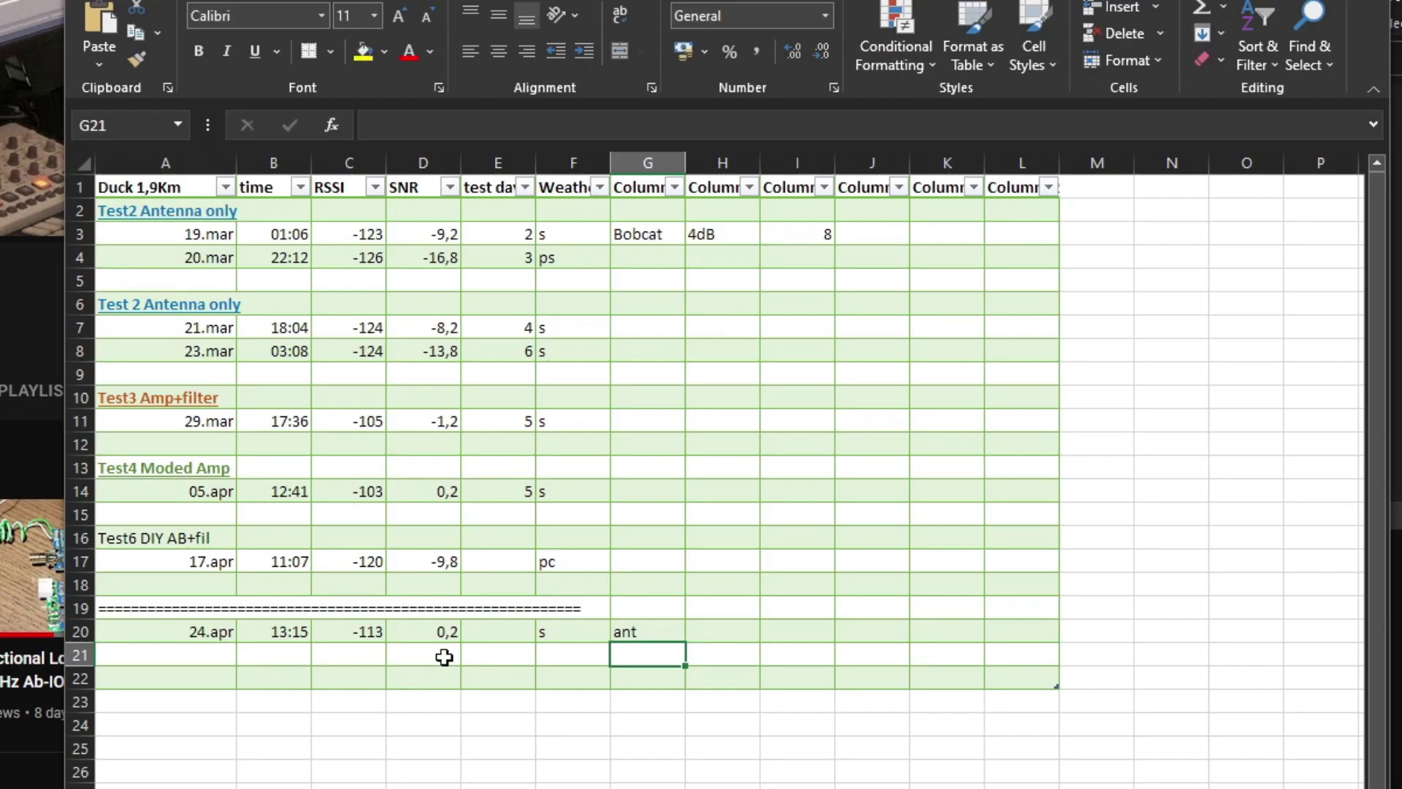
pyautogui.doubleClick(133, 610)
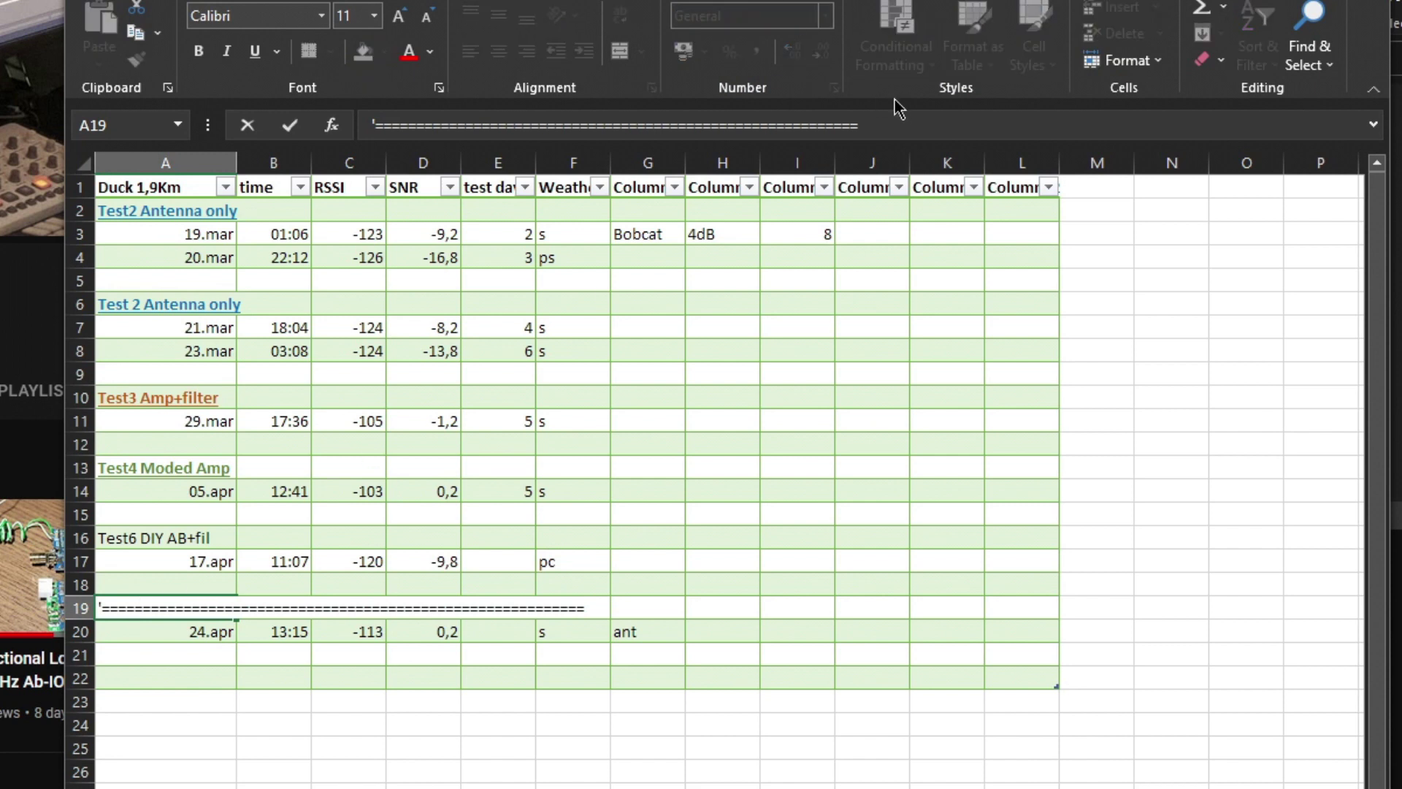
pyautogui.click(373, 125)
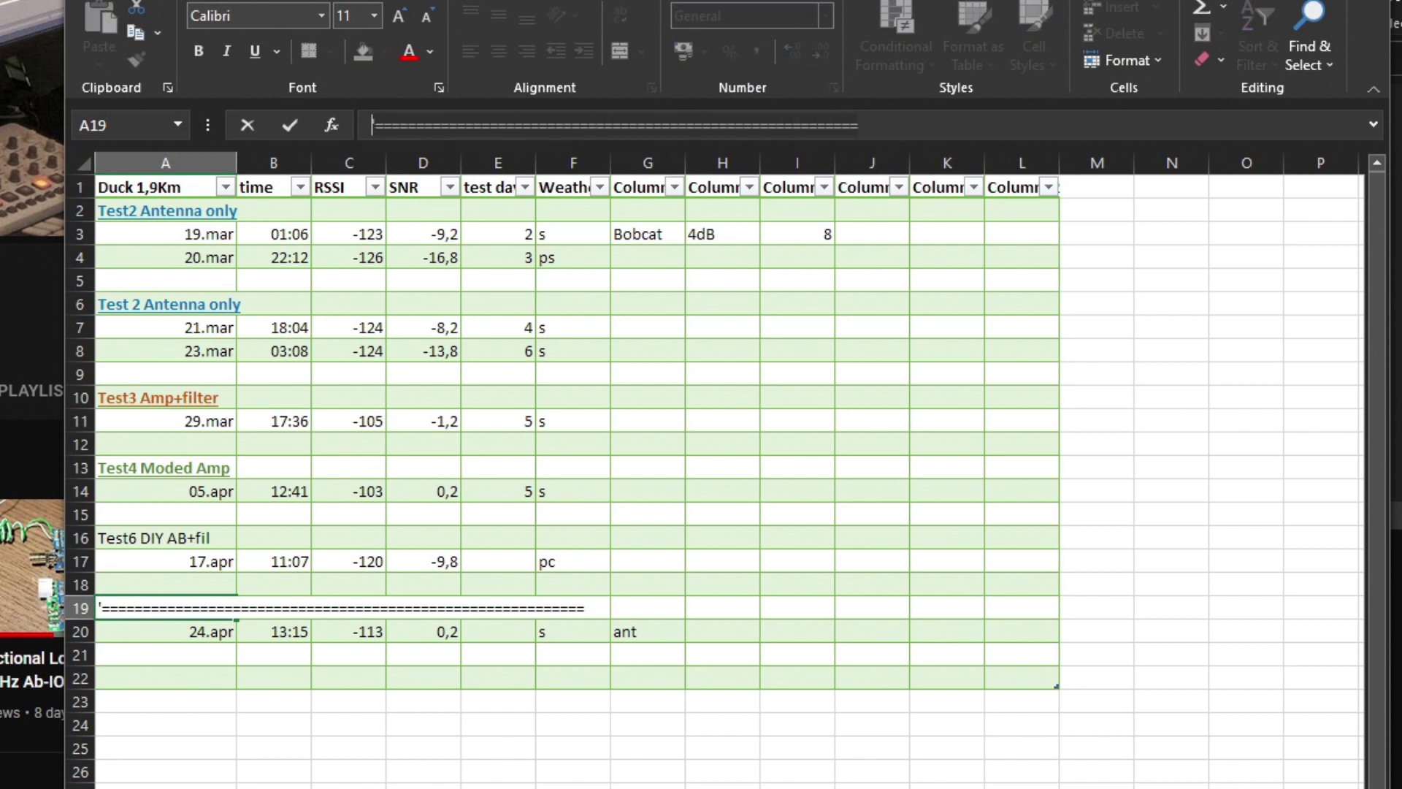
pyautogui.hotkey('shift', 'End')
pyautogui.write('Antenna ')
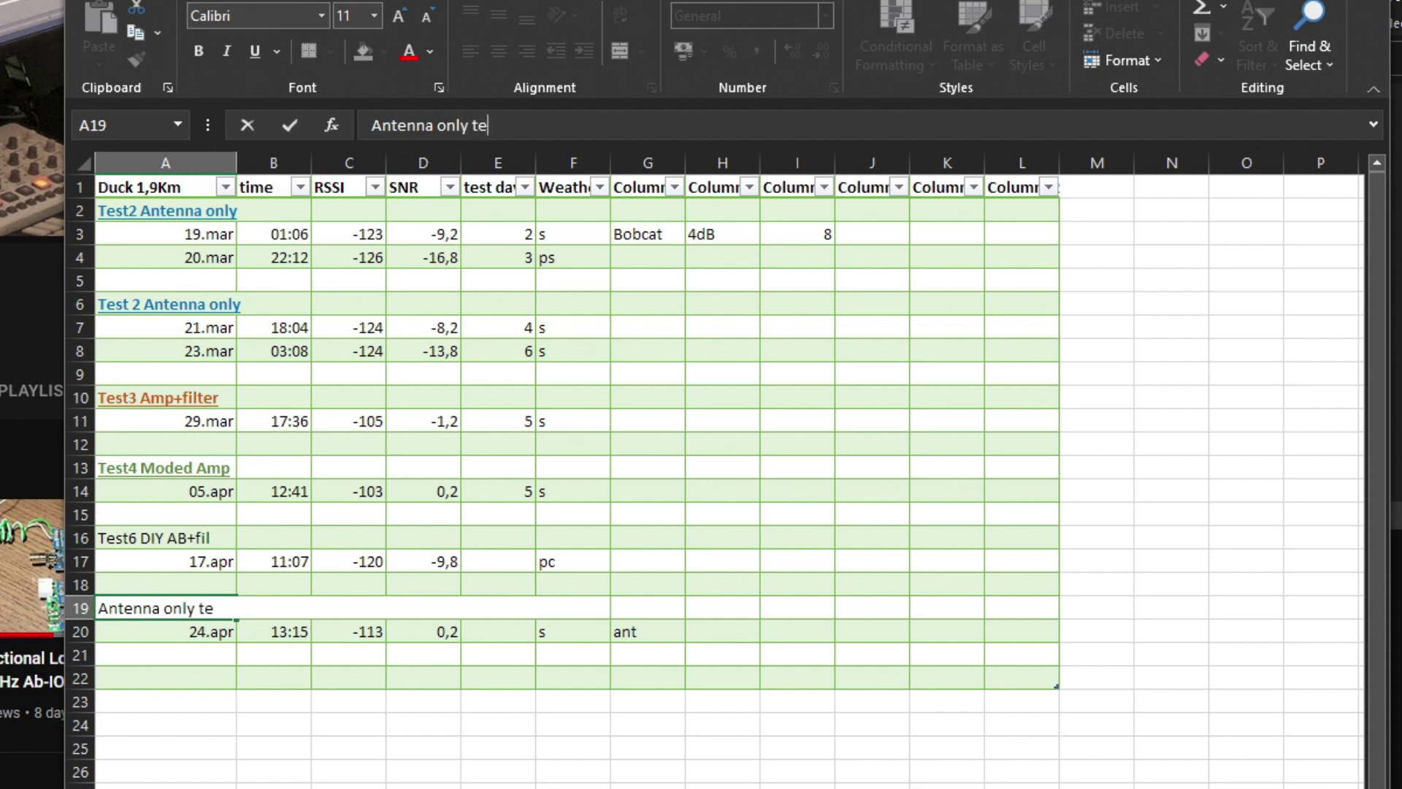
pyautogui.write('only test 2')
pyautogui.press('Return')
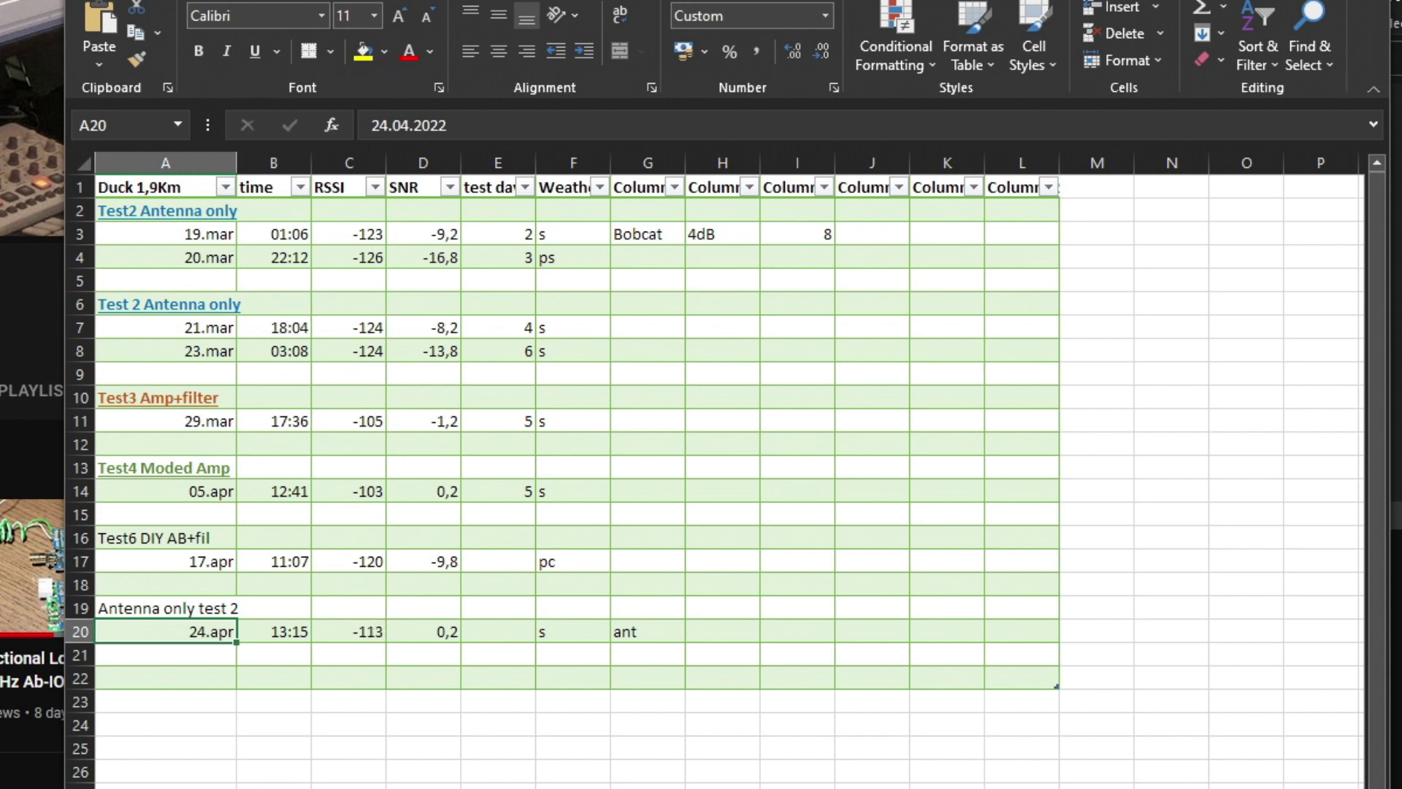
pyautogui.hotkey('ctrl', 'w')
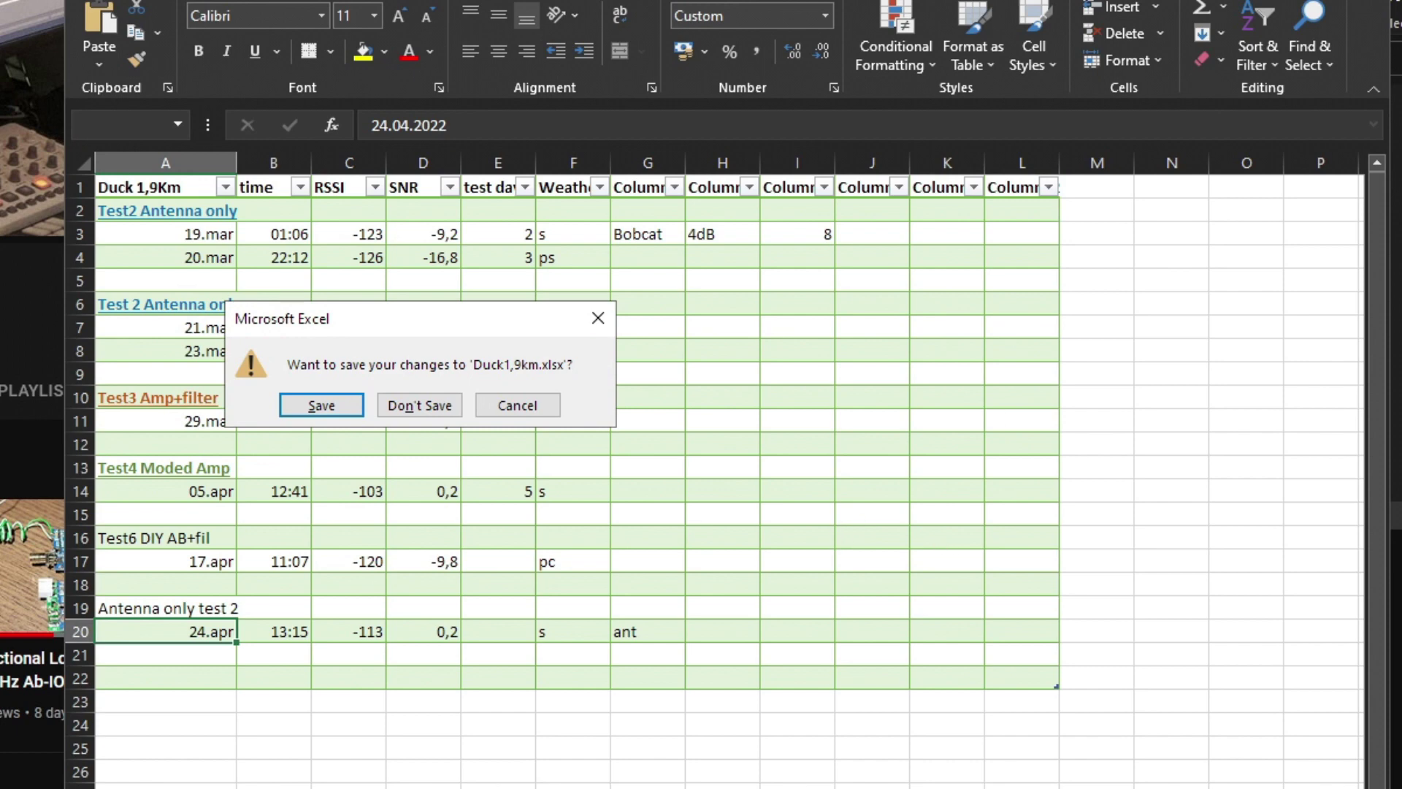
pyautogui.click(319, 400)
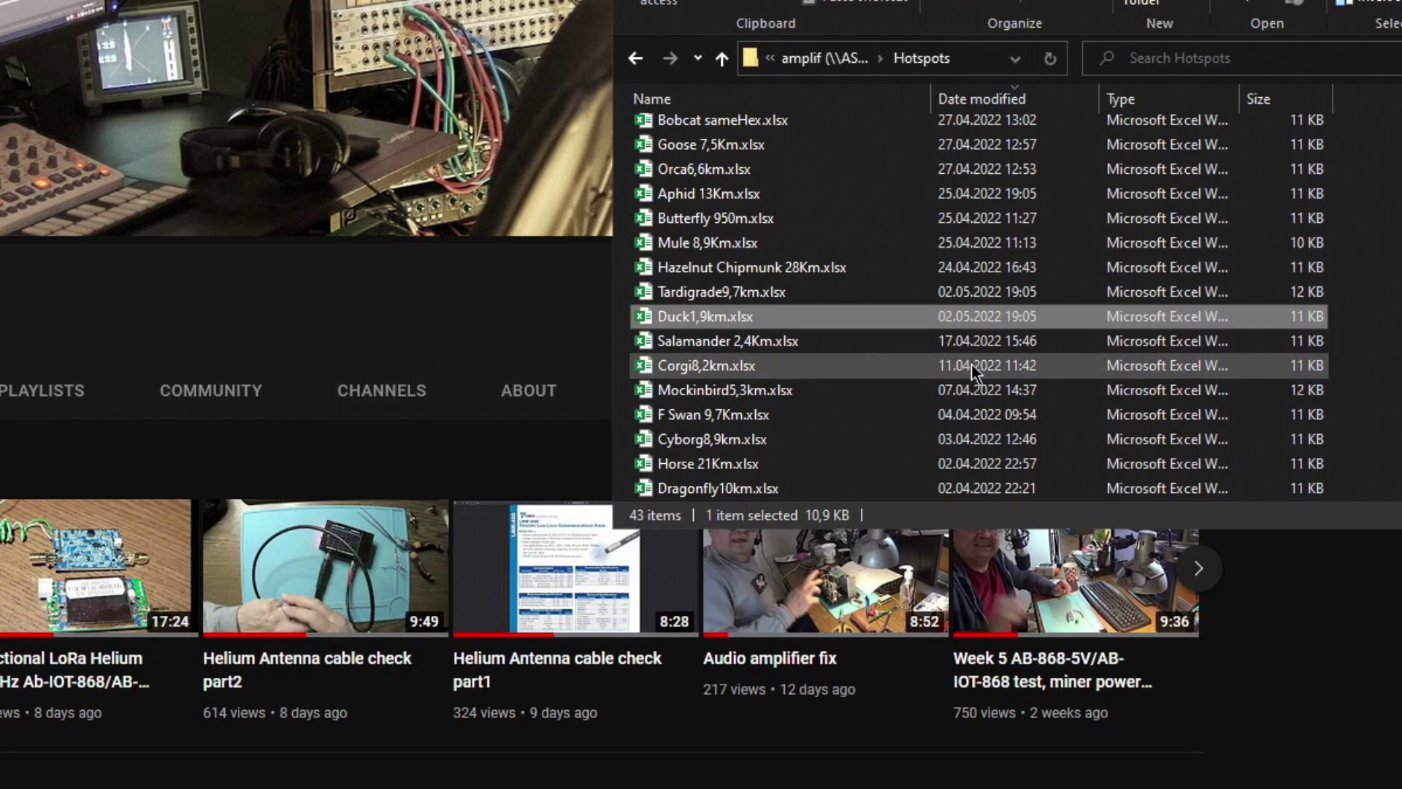
# Check the workbook Salamander 2,4Km.xlsx, and bring up the system calendar to look at the test dates.
pyautogui.doubleClick(730, 341)
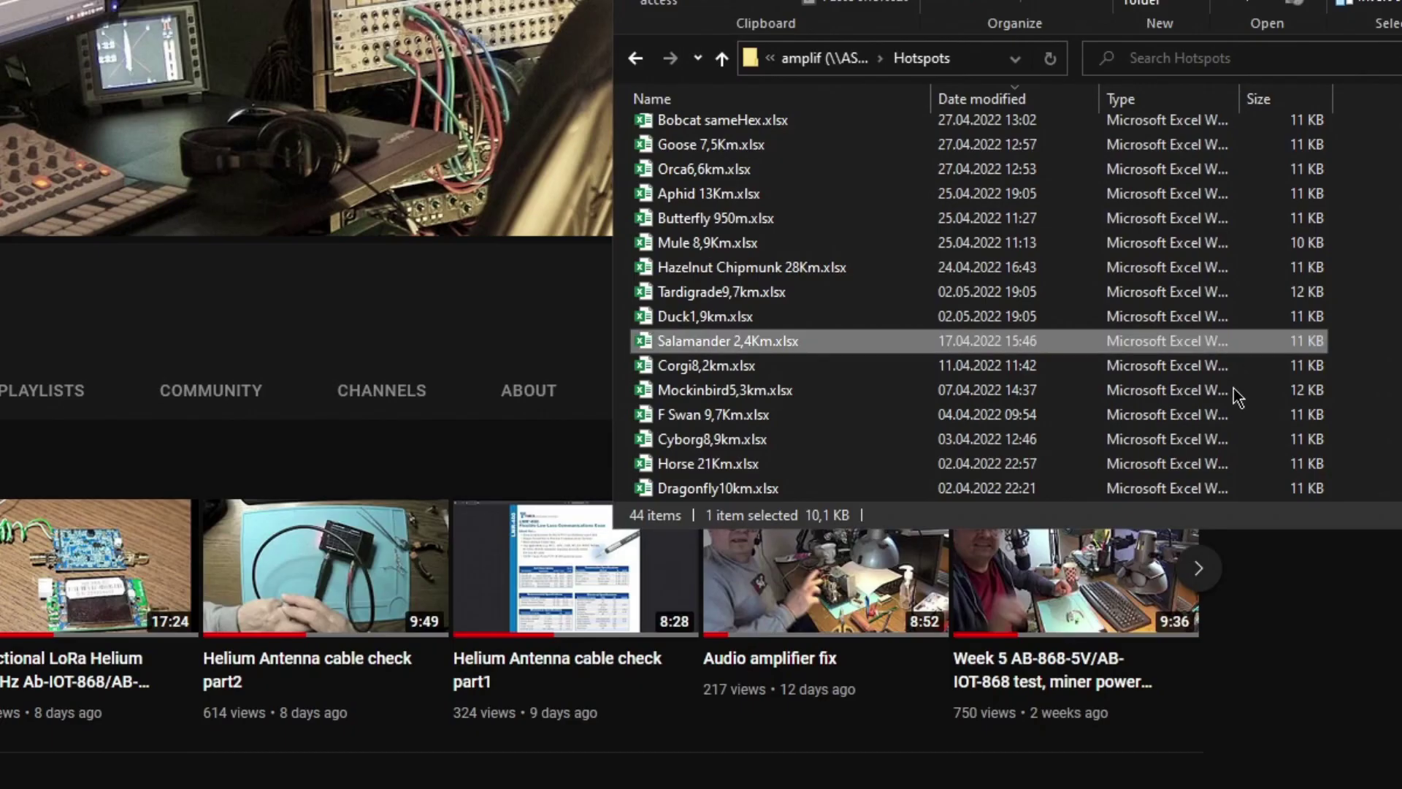
pyautogui.scroll(6, 1146, 394)
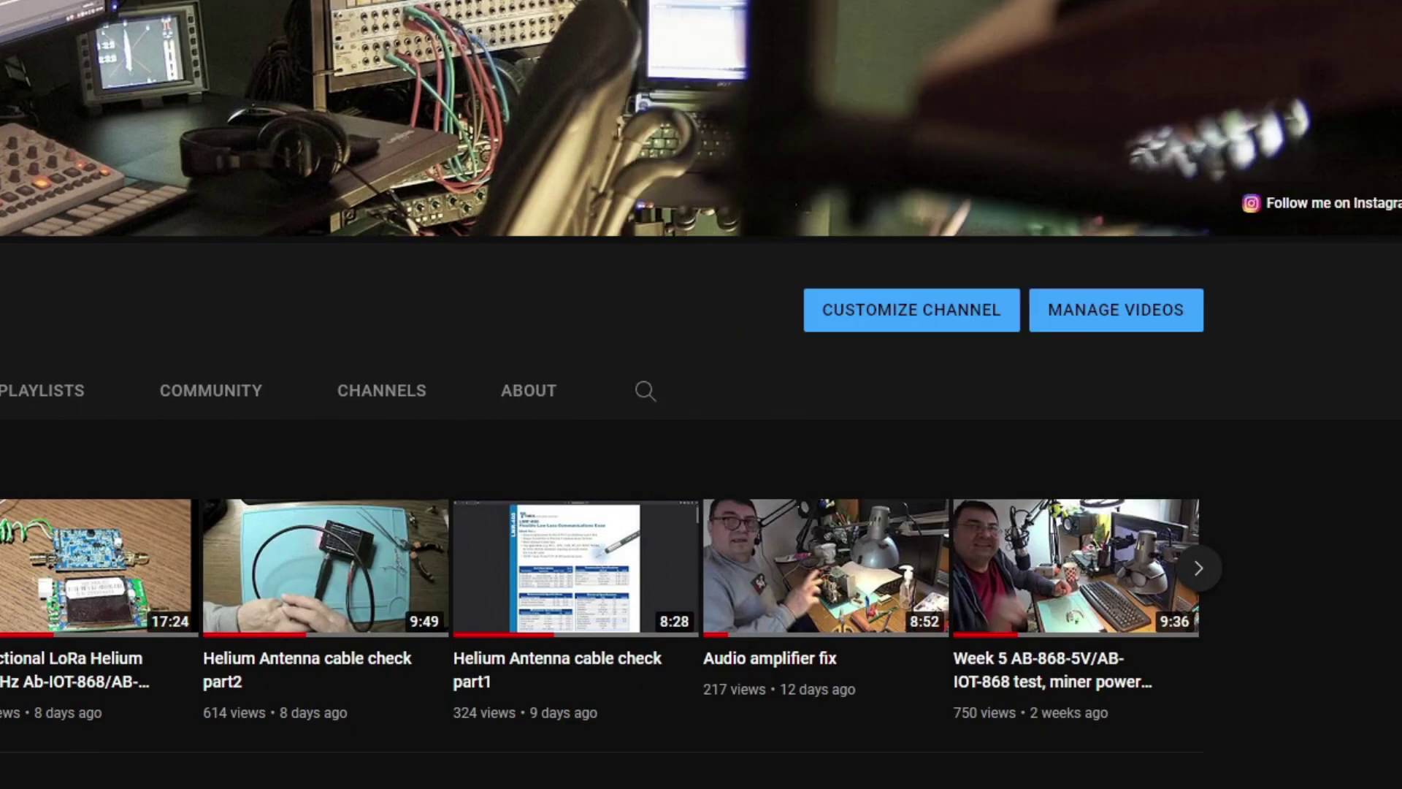
pyautogui.moveTo(381, 603)
pyautogui.press('super+alt+d')
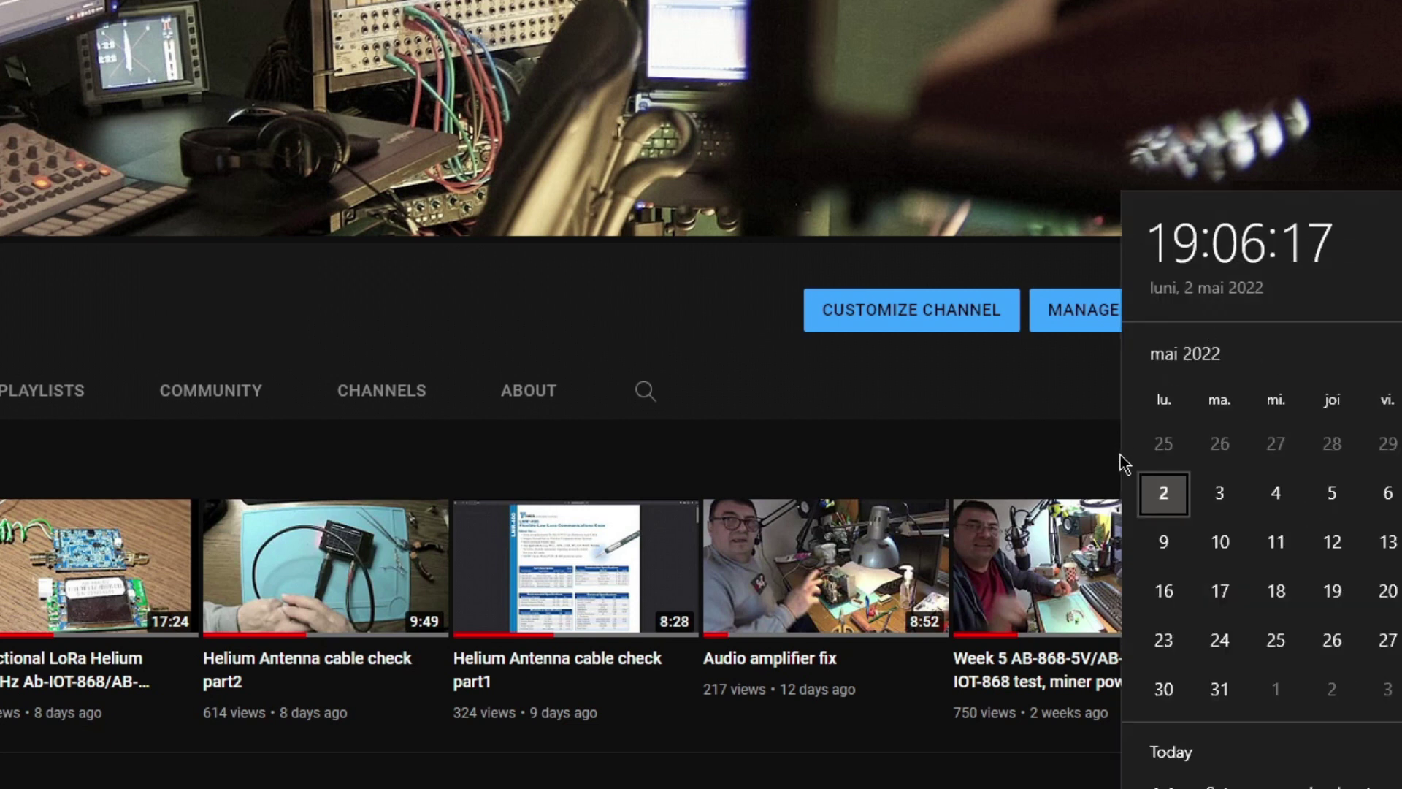